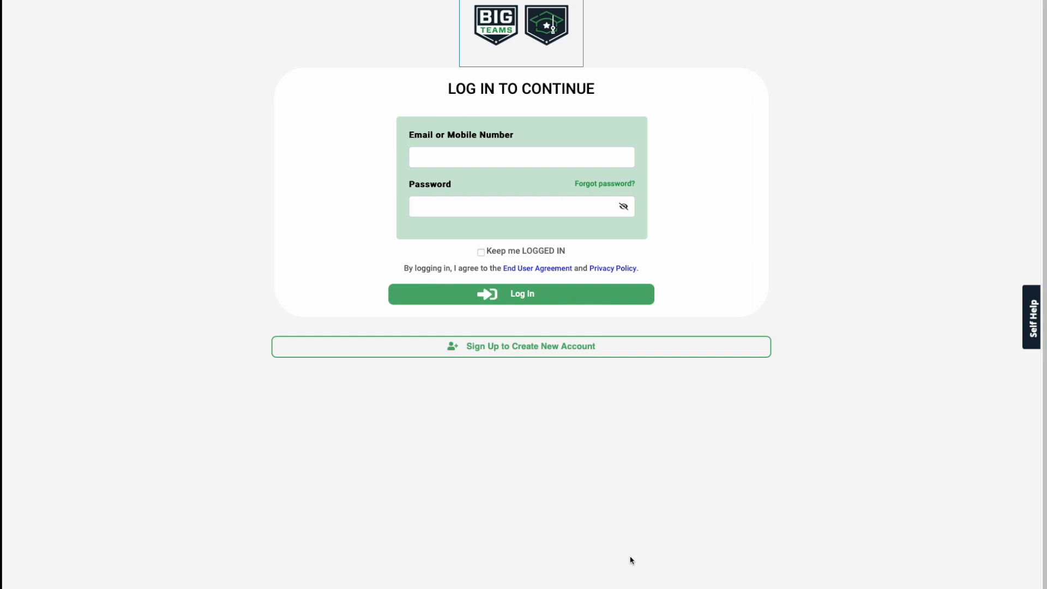
Step: Log in to the BigTeams parent portal with the account e-mail and password
{"action": "left_click", "coordinate": [418, 157]}
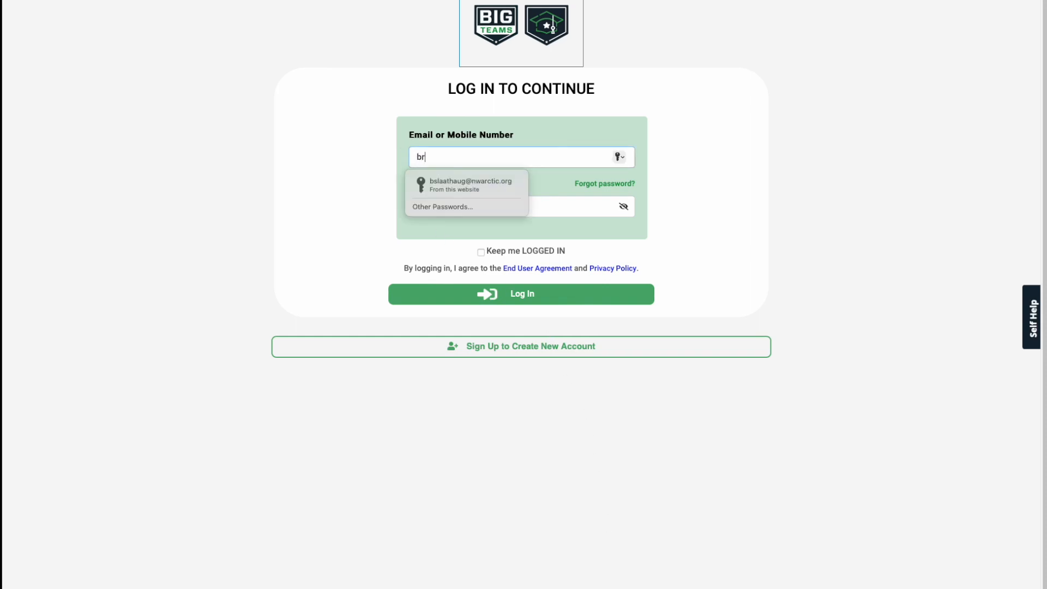
{"action": "key", "text": "Tab"}
{"action": "type", "text": "••••••••"}
{"action": "key", "text": "Return"}
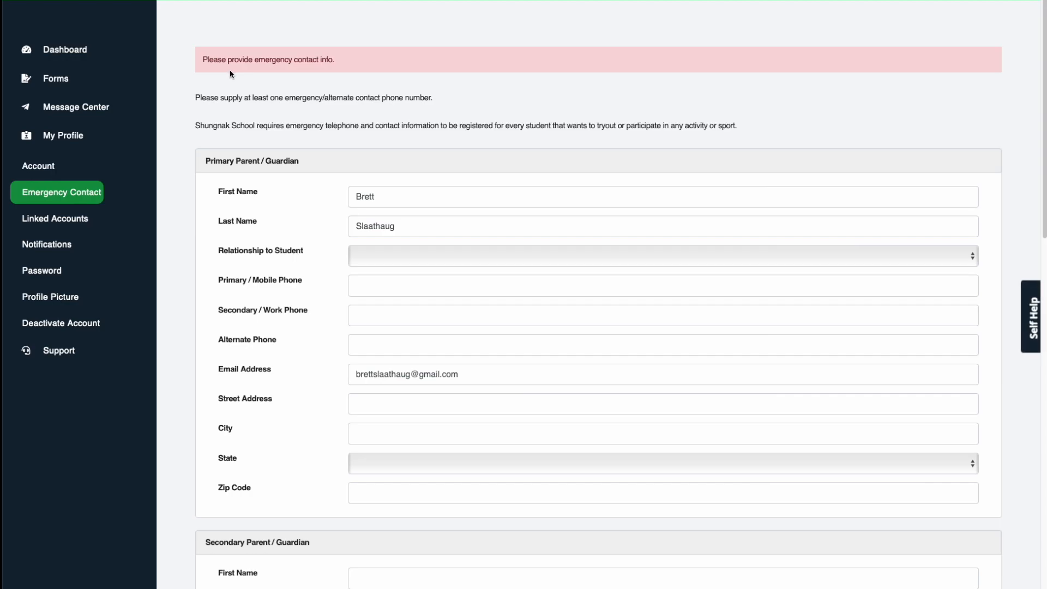
{"action": "scroll", "coordinate": [301, 236], "scroll_direction": "down", "scroll_amount": 4}
{"action": "scroll", "coordinate": [301, 237], "scroll_direction": "up", "scroll_amount": 4}
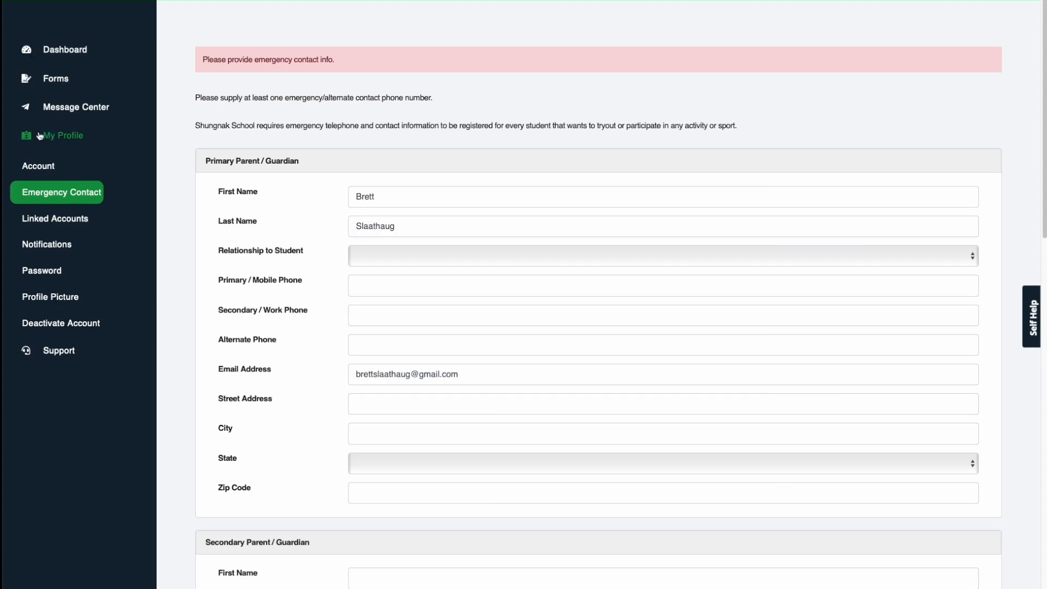
Step: Open Forms > Waiver Forms to show the 2023 - 2024 Waiver Parent Overview
{"action": "left_click", "coordinate": [56, 78]}
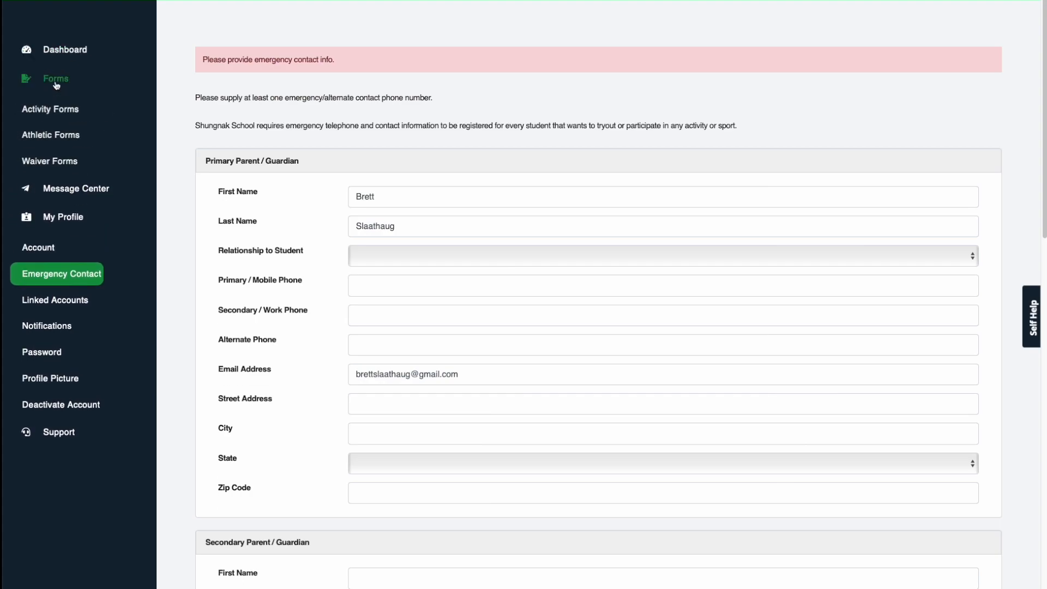
{"action": "left_click", "coordinate": [53, 161]}
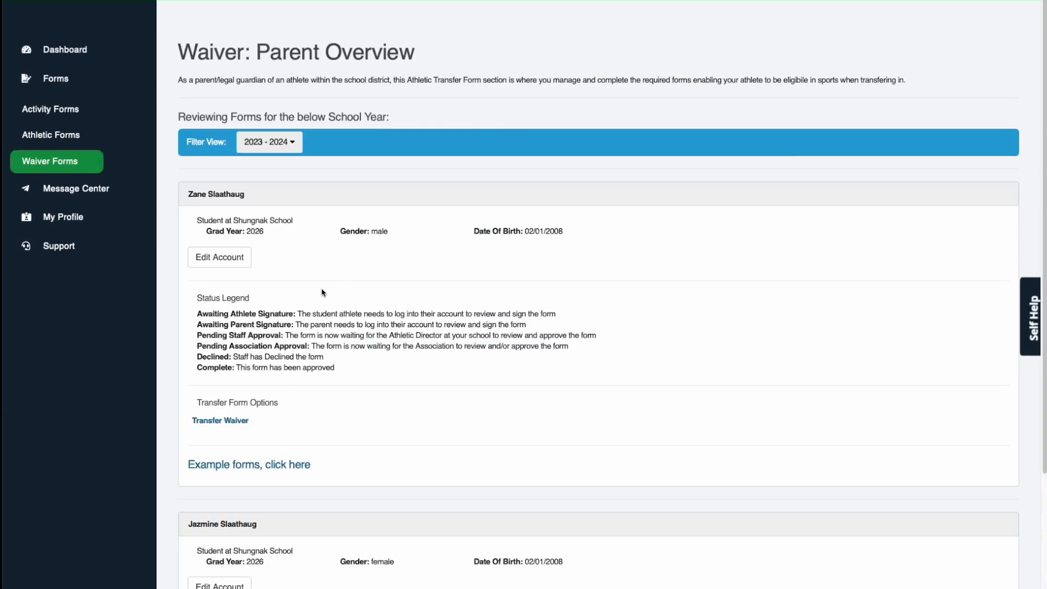
{"action": "scroll", "coordinate": [267, 290], "scroll_direction": "down", "scroll_amount": 3}
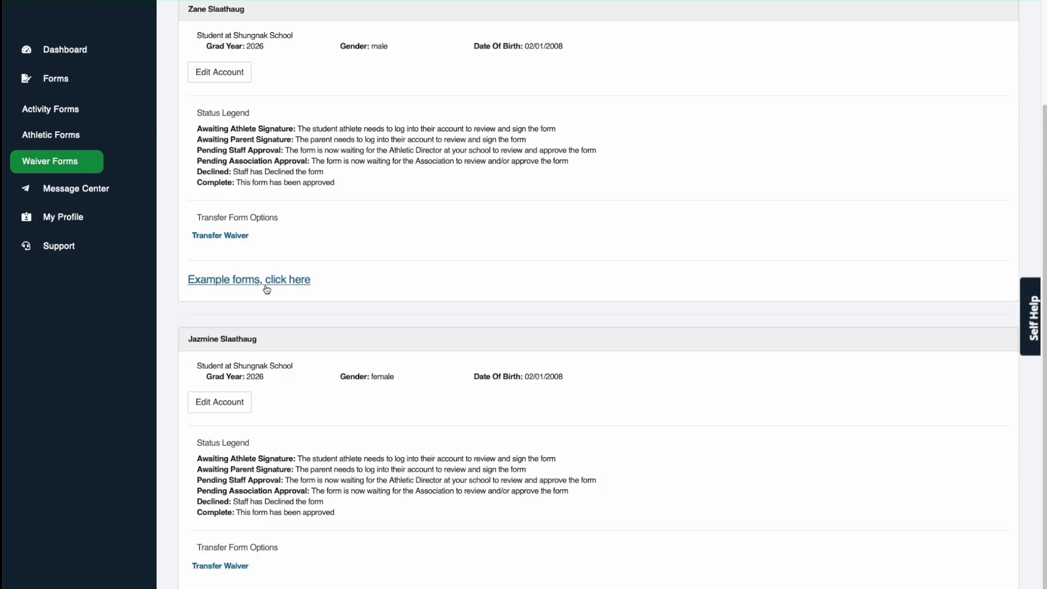
{"action": "scroll", "coordinate": [262, 393], "scroll_direction": "up", "scroll_amount": 3}
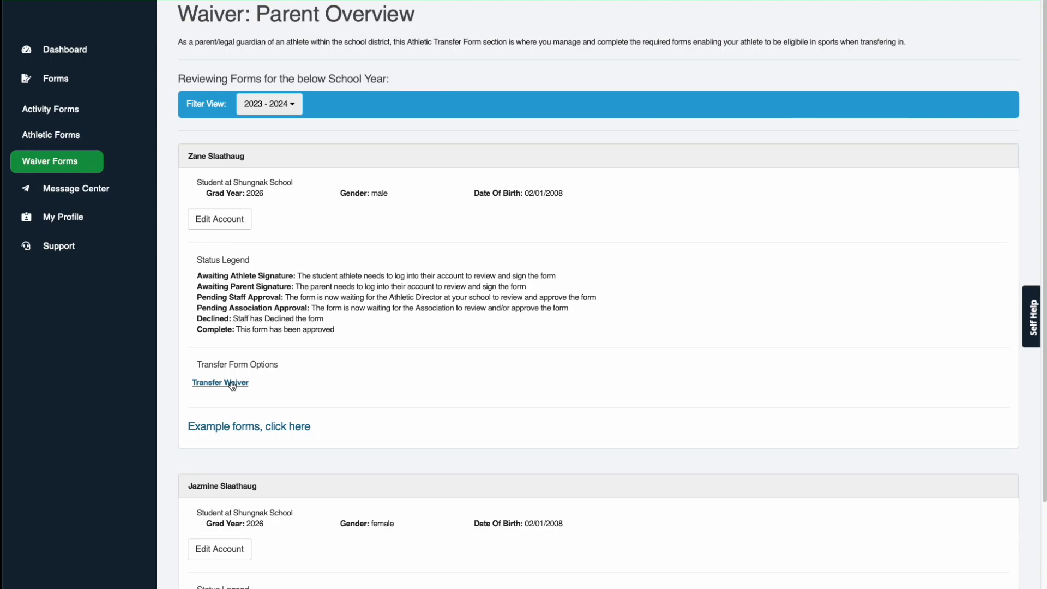
Step: Open the student's Transfer Waiver and enter Kotzebue as the school transferring from
{"action": "left_click", "coordinate": [232, 384]}
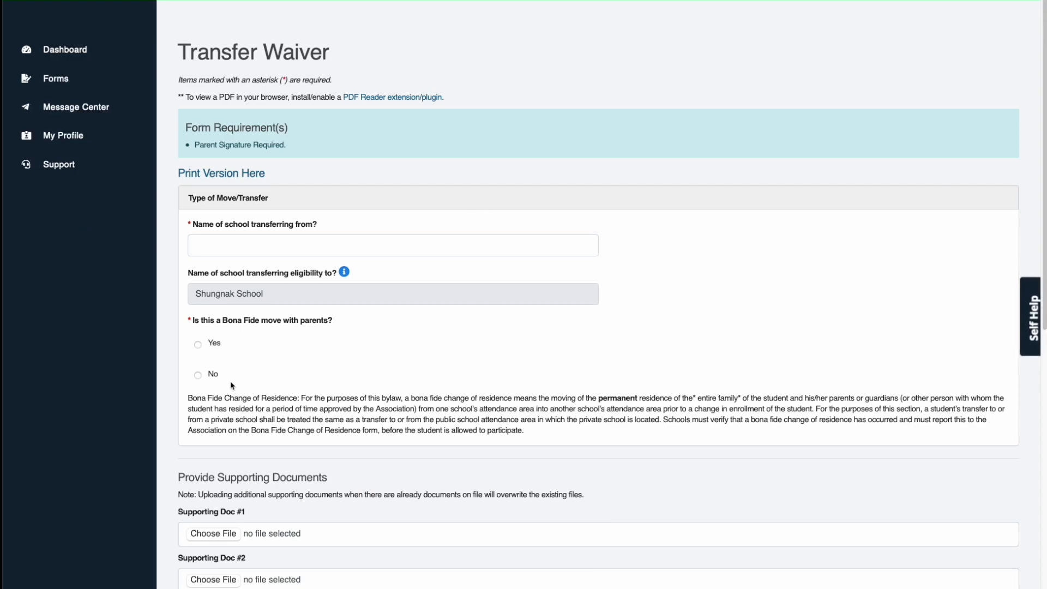
{"action": "left_click", "coordinate": [236, 246]}
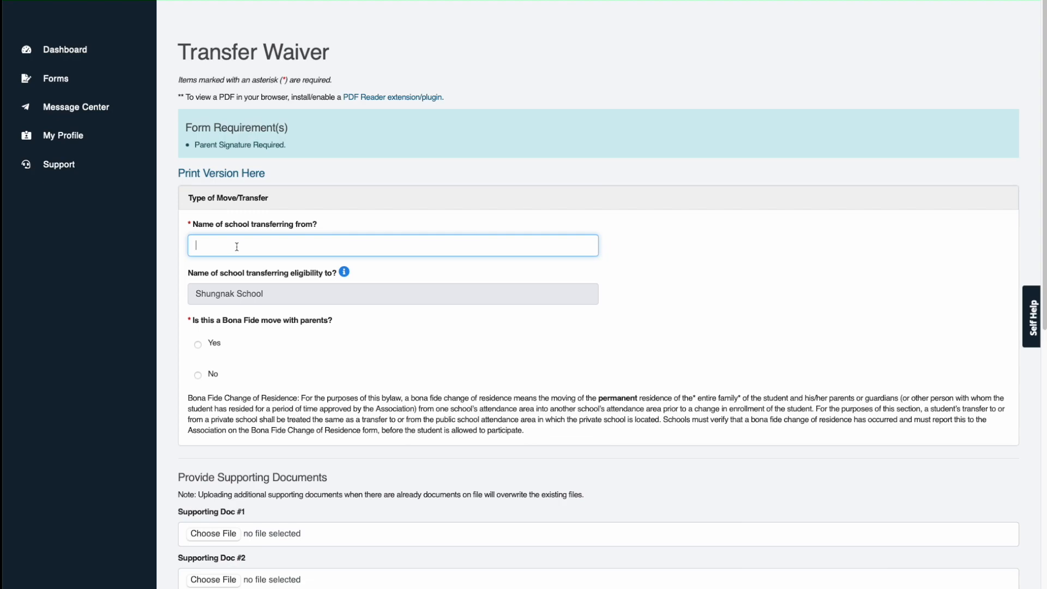
{"action": "type", "text": "Kotzebue"}
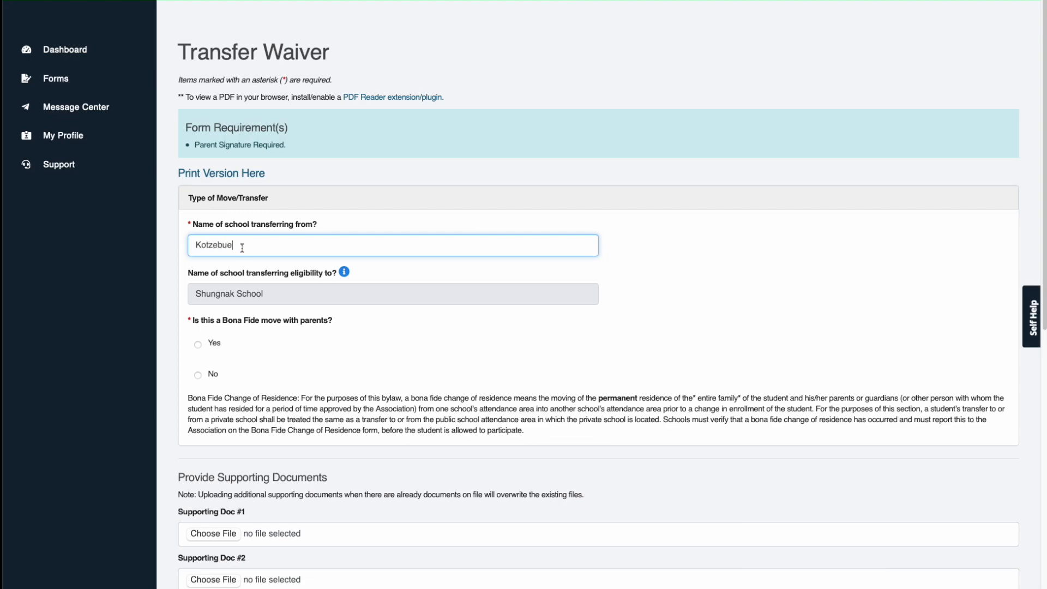
Step: Answer Yes to the bona fide move and fill in the previous and new home addresses
{"action": "left_click", "coordinate": [198, 343]}
{"action": "scroll", "coordinate": [253, 387], "scroll_direction": "down", "scroll_amount": 1}
{"action": "scroll", "coordinate": [253, 387], "scroll_direction": "down", "scroll_amount": 4}
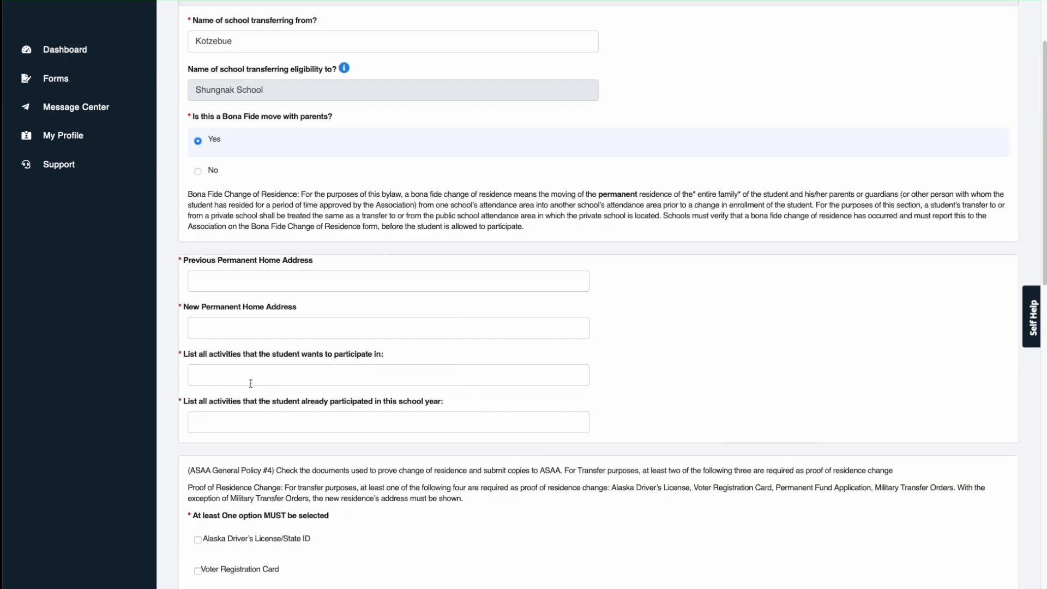
{"action": "left_click", "coordinate": [226, 282]}
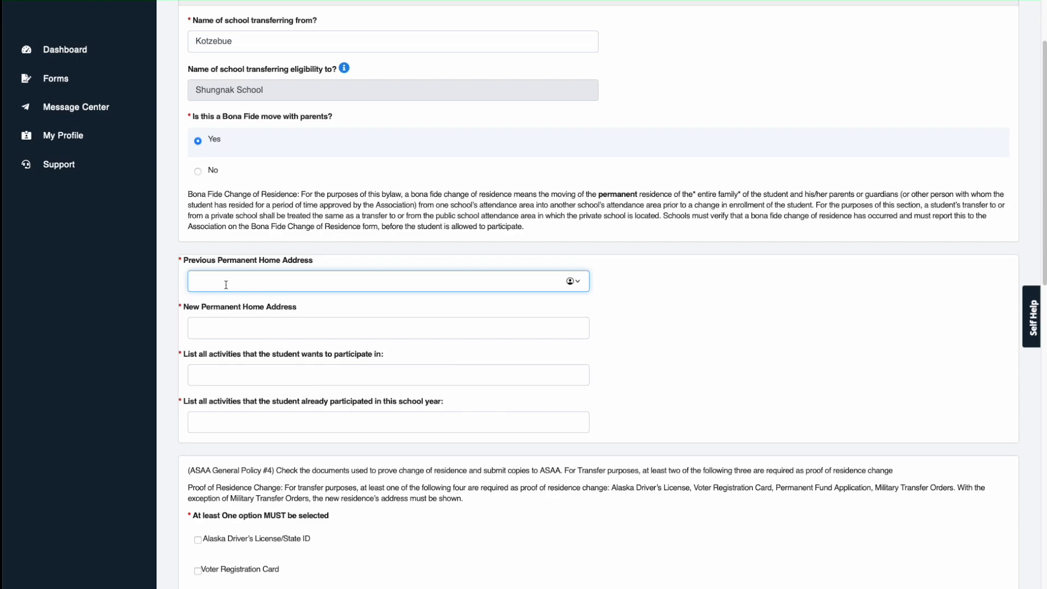
{"action": "left_click", "coordinate": [210, 338]}
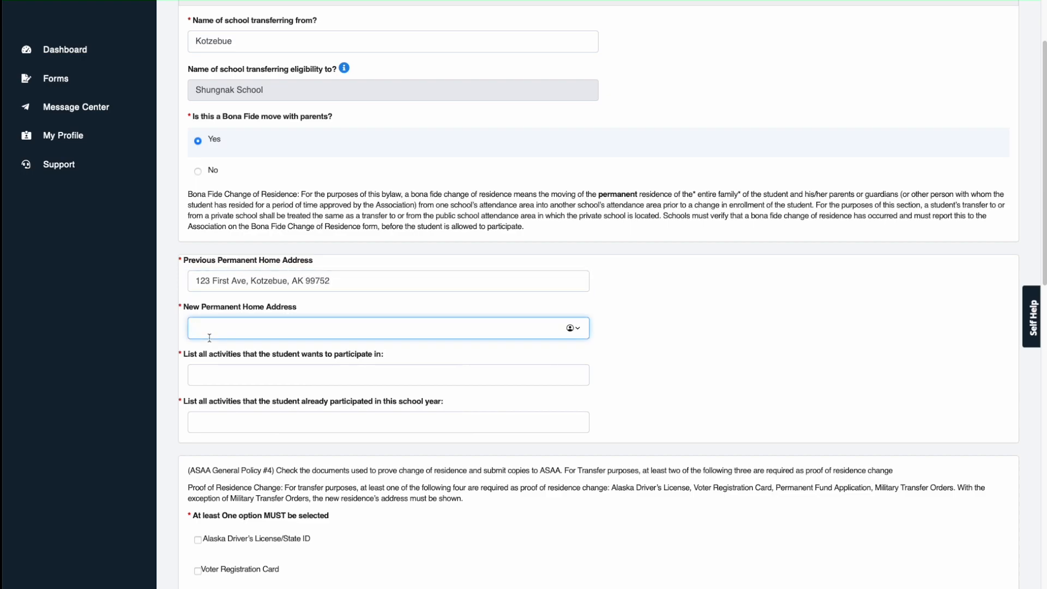
Step: Enter Cross Country, Wrestling as the activities already participated in
{"action": "left_click", "coordinate": [229, 376]}
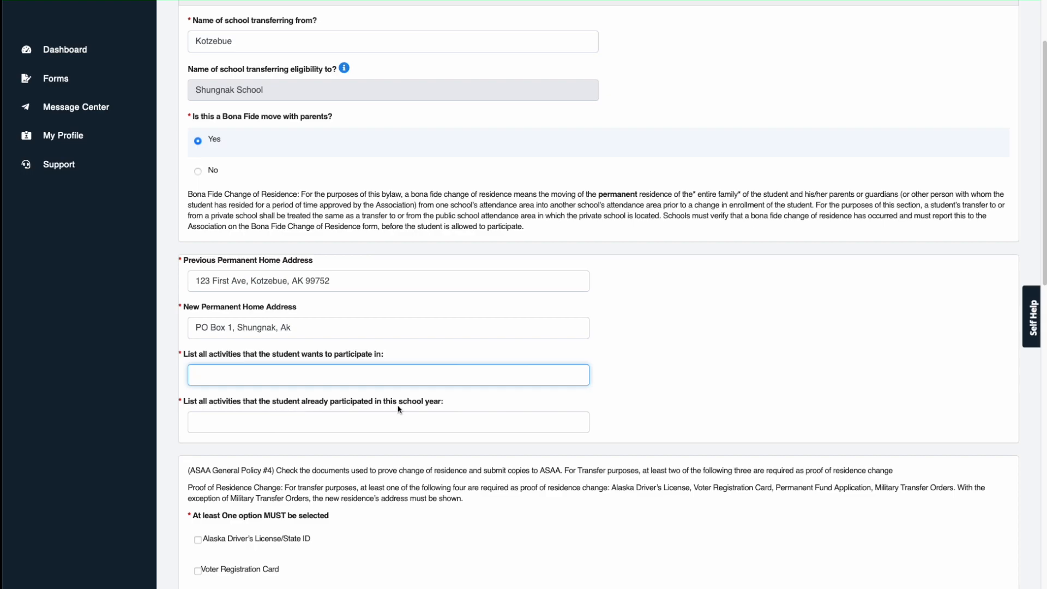
{"action": "left_click", "coordinate": [351, 424]}
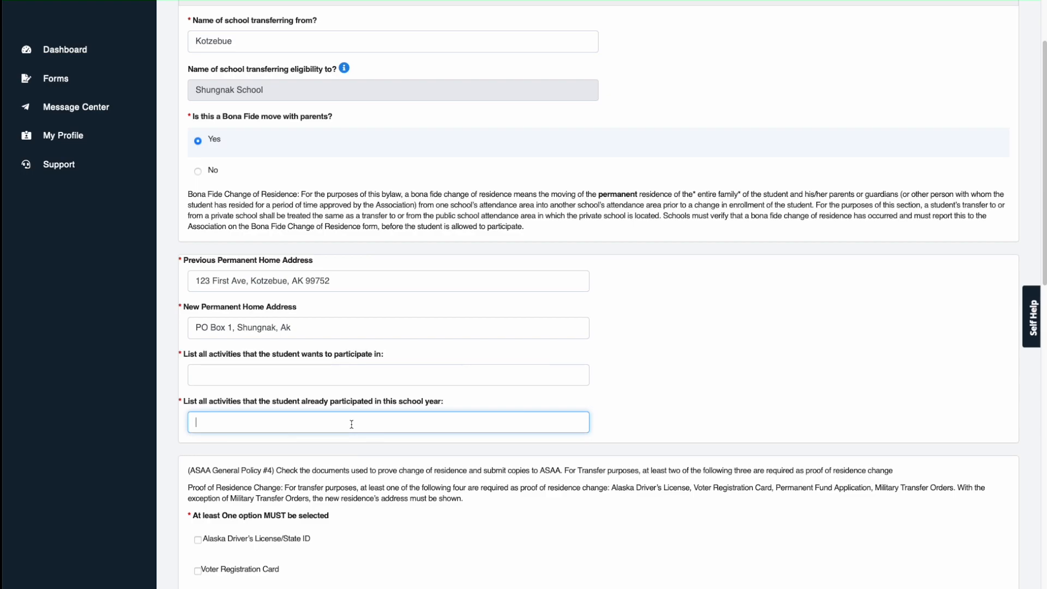
{"action": "type", "text": "Cross Country,"}
{"action": "type", "text": "Wrestling,"}
Step: Choose driver's license as proof of residence and begin initialing the bona fide acknowledgement
{"action": "scroll", "coordinate": [197, 378], "scroll_direction": "down", "scroll_amount": 3}
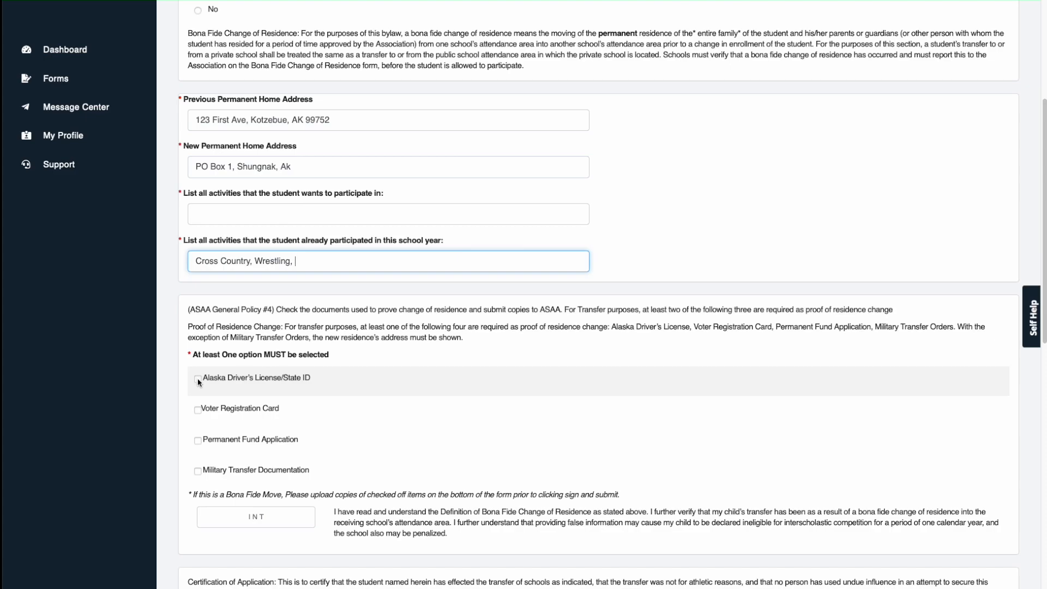
{"action": "left_click", "coordinate": [198, 379]}
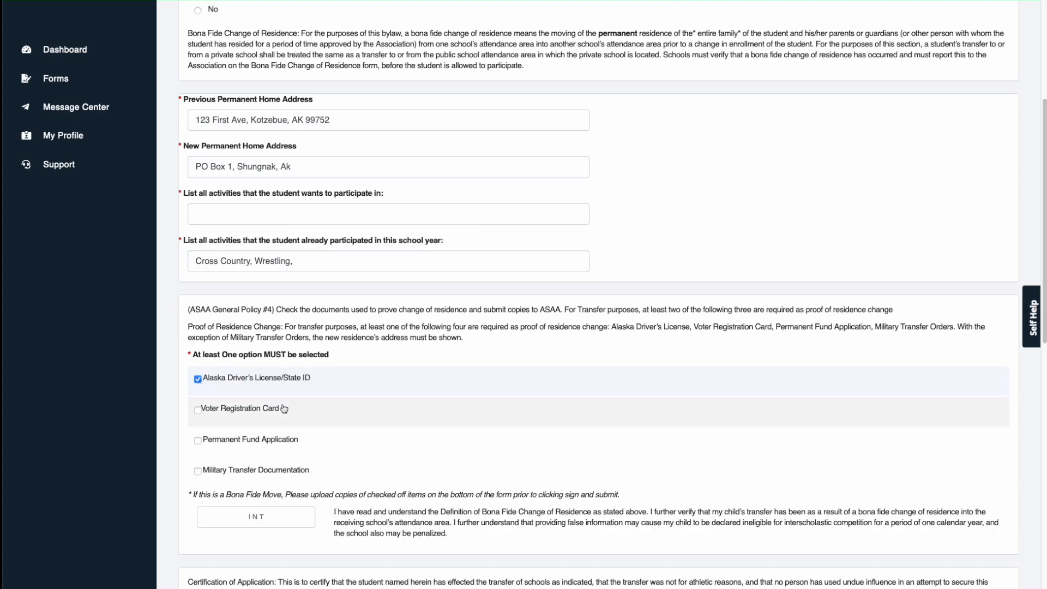
{"action": "left_click", "coordinate": [255, 516]}
{"action": "scroll", "coordinate": [256, 516], "scroll_direction": "down", "scroll_amount": 2}
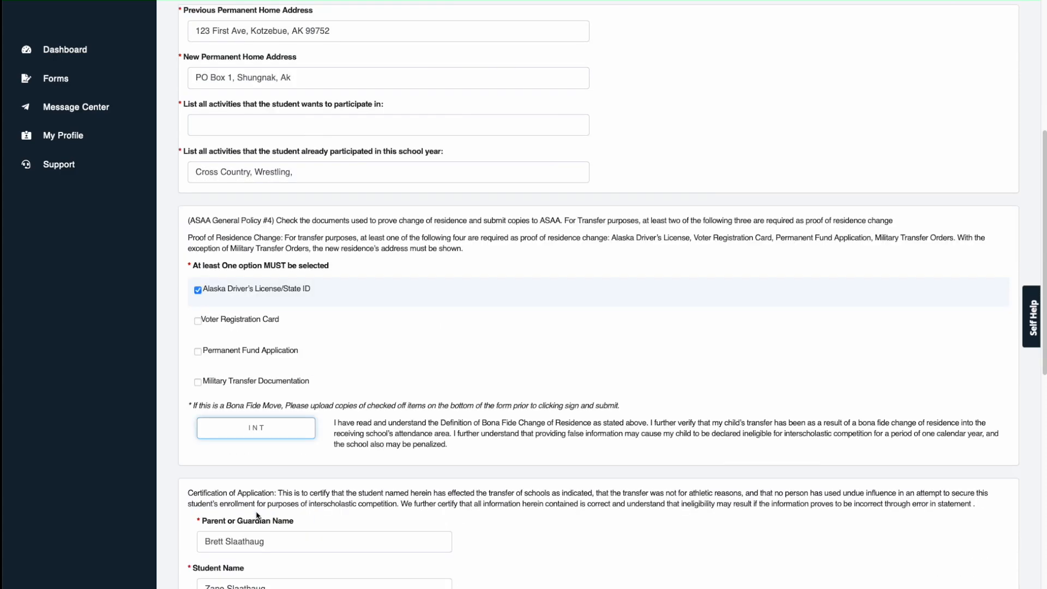
{"action": "scroll", "coordinate": [257, 500], "scroll_direction": "down", "scroll_amount": 7}
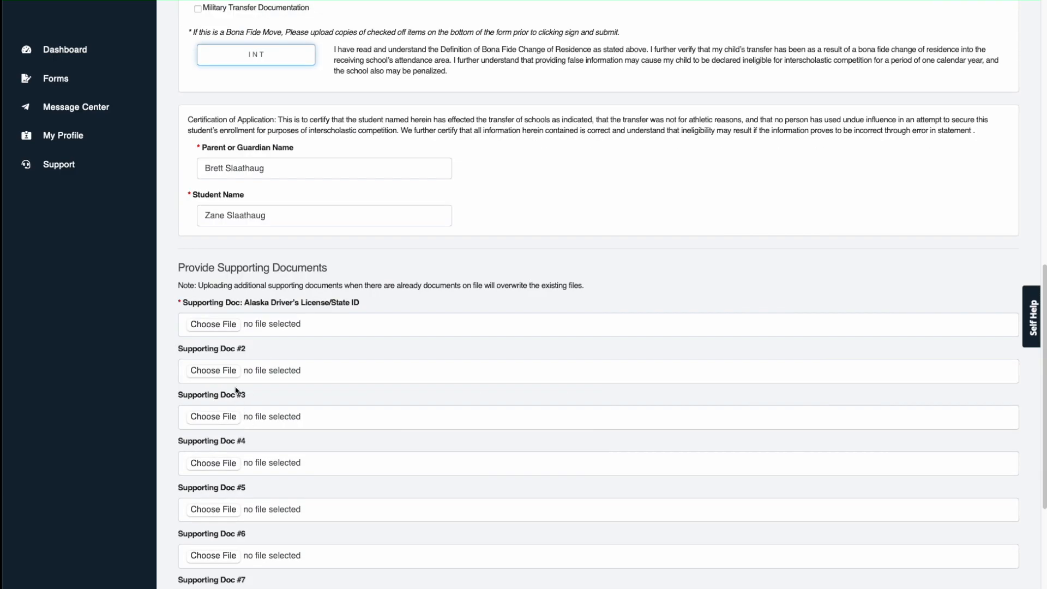
{"action": "scroll", "coordinate": [238, 391], "scroll_direction": "down", "scroll_amount": 3}
{"action": "scroll", "coordinate": [257, 341], "scroll_direction": "down", "scroll_amount": 3}
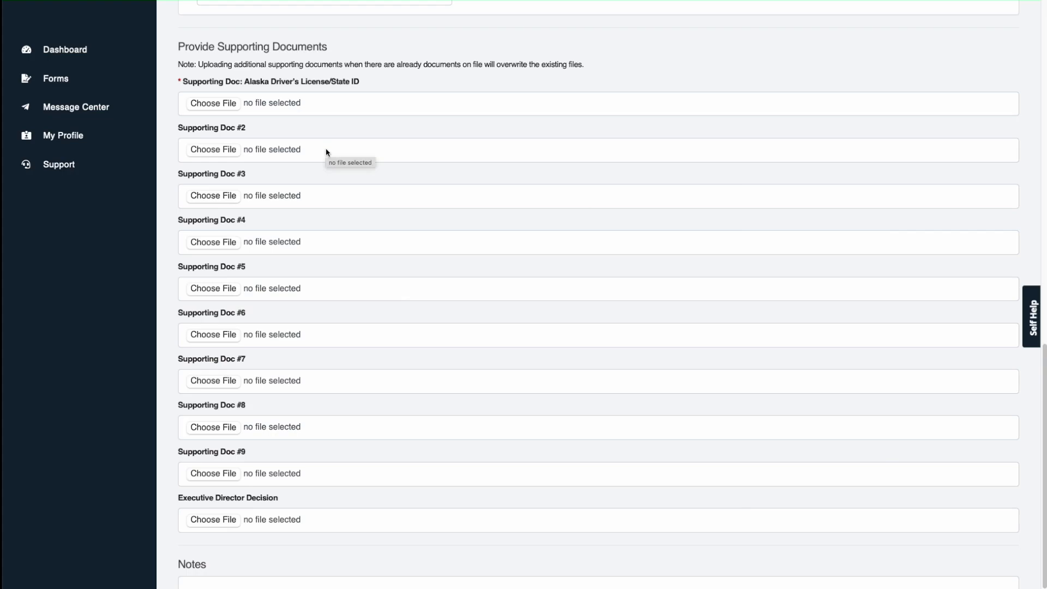
{"action": "scroll", "coordinate": [325, 150], "scroll_direction": "up", "scroll_amount": 2}
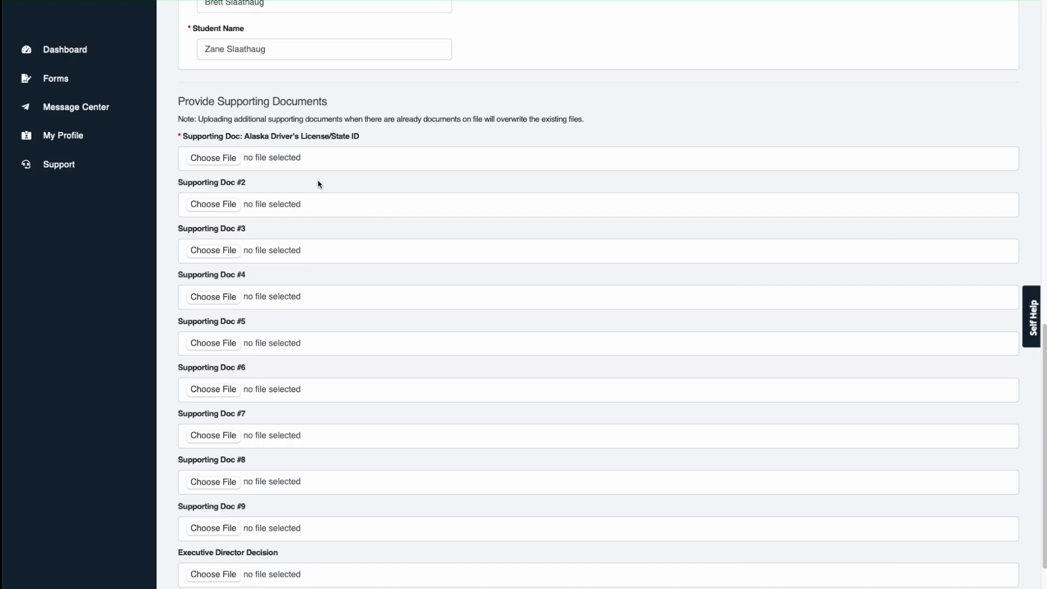
{"action": "scroll", "coordinate": [318, 184], "scroll_direction": "up", "scroll_amount": 12}
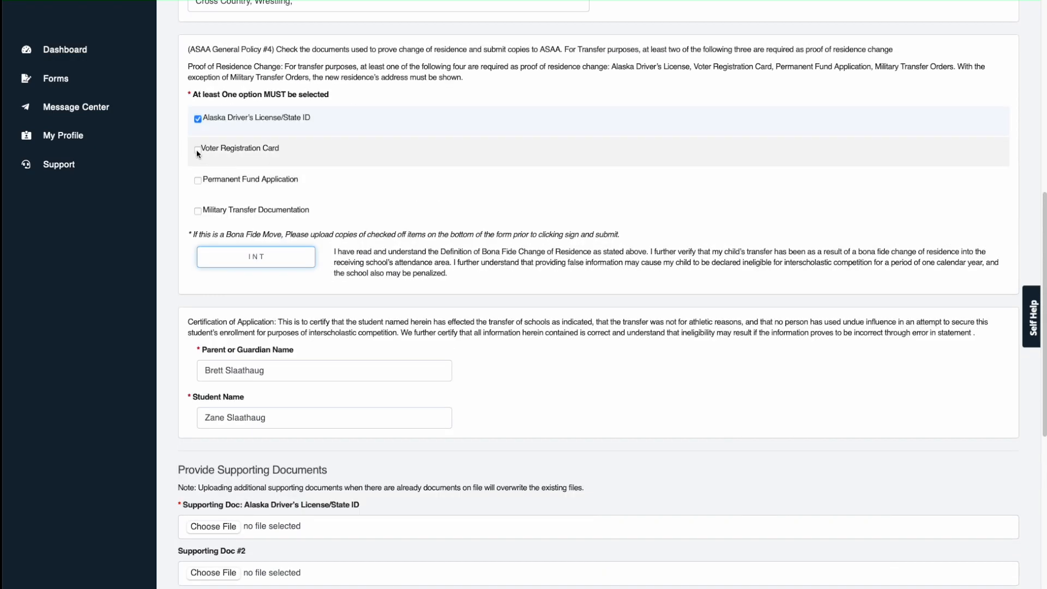
Step: Add voter registration card and permanent fund application as further residence proofs
{"action": "left_click", "coordinate": [198, 150]}
{"action": "left_click", "coordinate": [198, 180]}
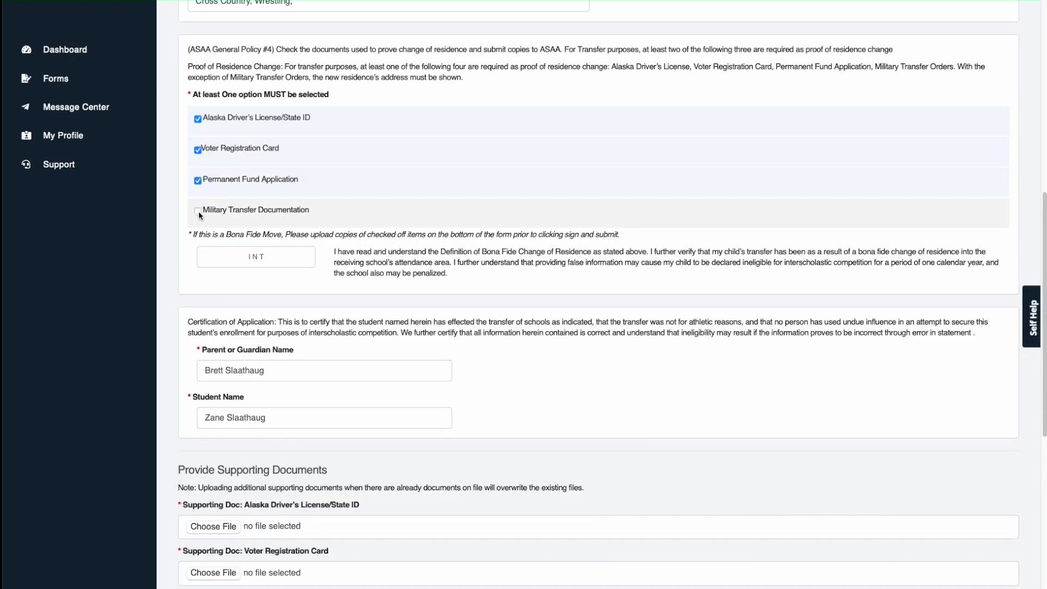
{"action": "scroll", "coordinate": [199, 214], "scroll_direction": "down", "scroll_amount": 11}
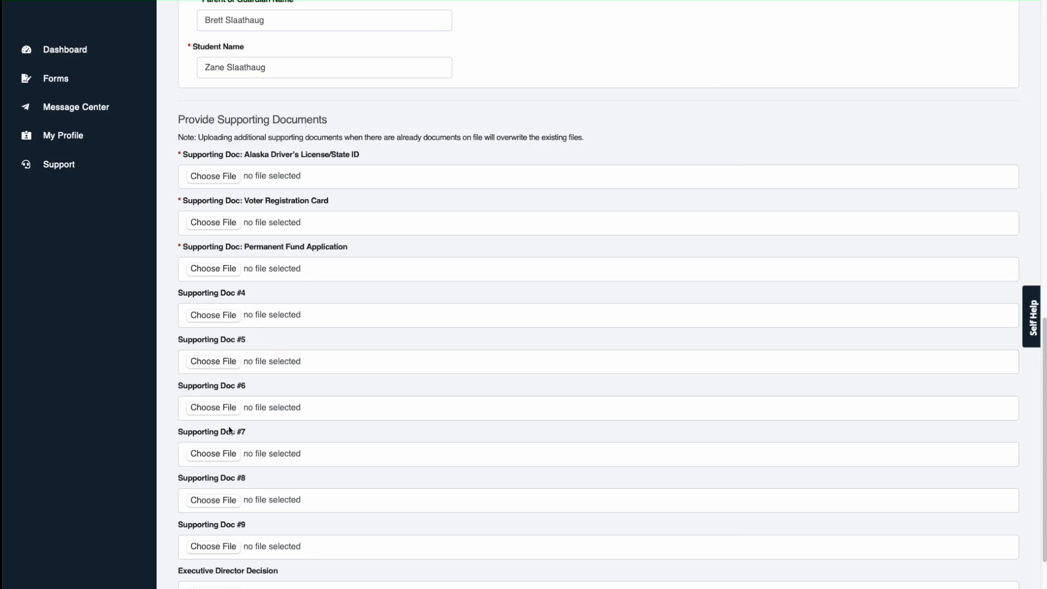
{"action": "scroll", "coordinate": [231, 429], "scroll_direction": "up", "scroll_amount": 6}
{"action": "scroll", "coordinate": [232, 418], "scroll_direction": "up", "scroll_amount": 13}
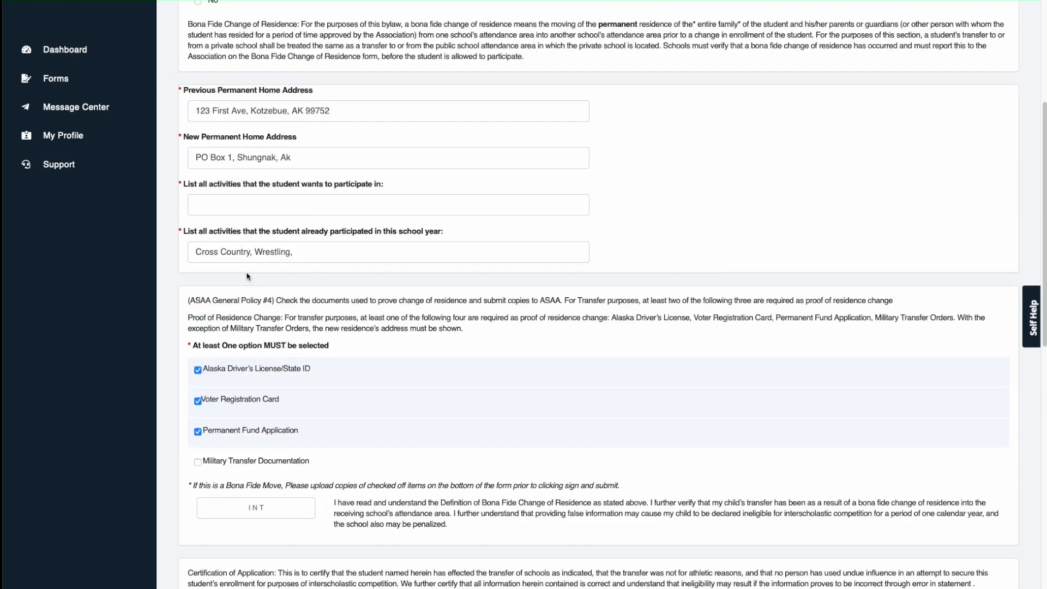
{"action": "scroll", "coordinate": [255, 283], "scroll_direction": "up", "scroll_amount": 12}
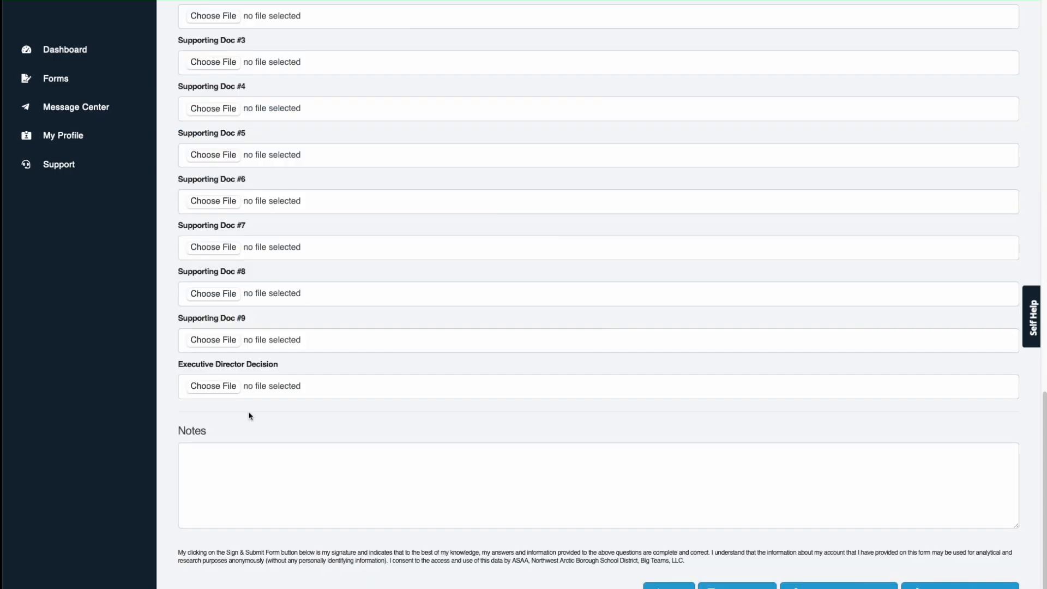
{"action": "scroll", "coordinate": [249, 417], "scroll_direction": "up", "scroll_amount": 20}
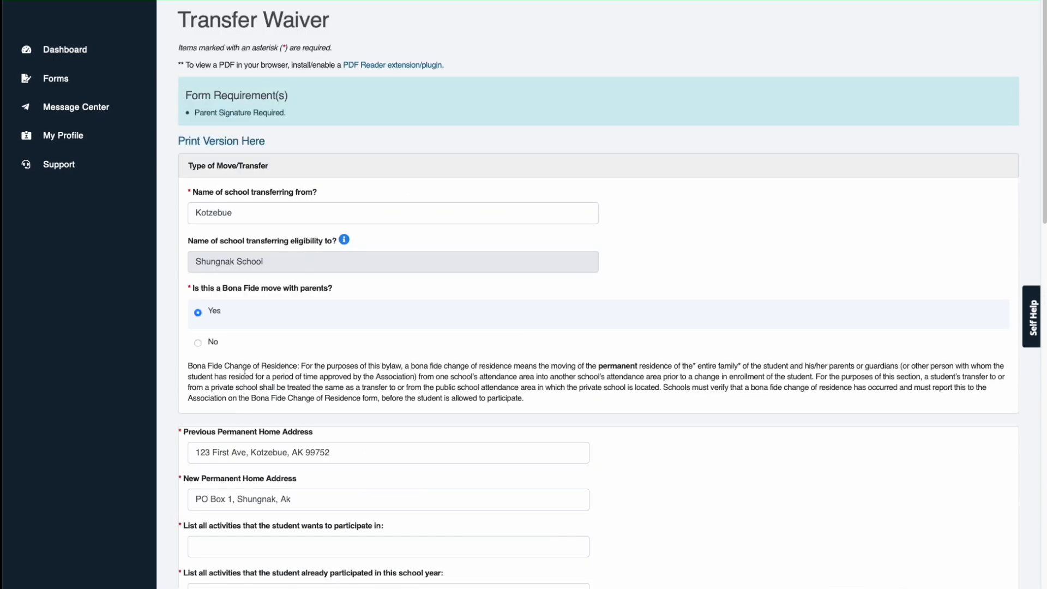
{"action": "left_click", "coordinate": [199, 343]}
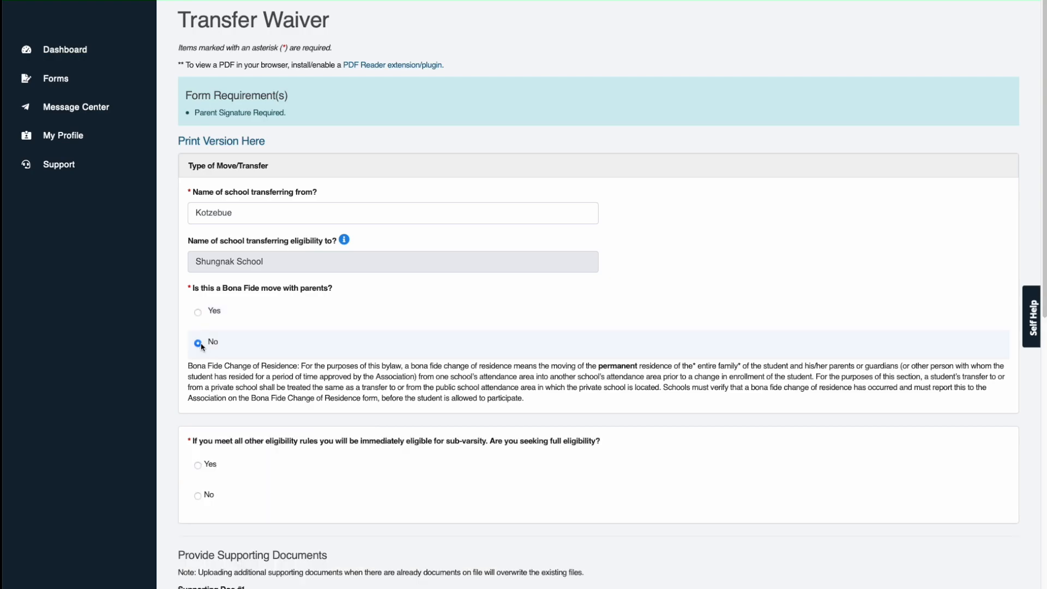
{"action": "scroll", "coordinate": [235, 439], "scroll_direction": "down", "scroll_amount": 1}
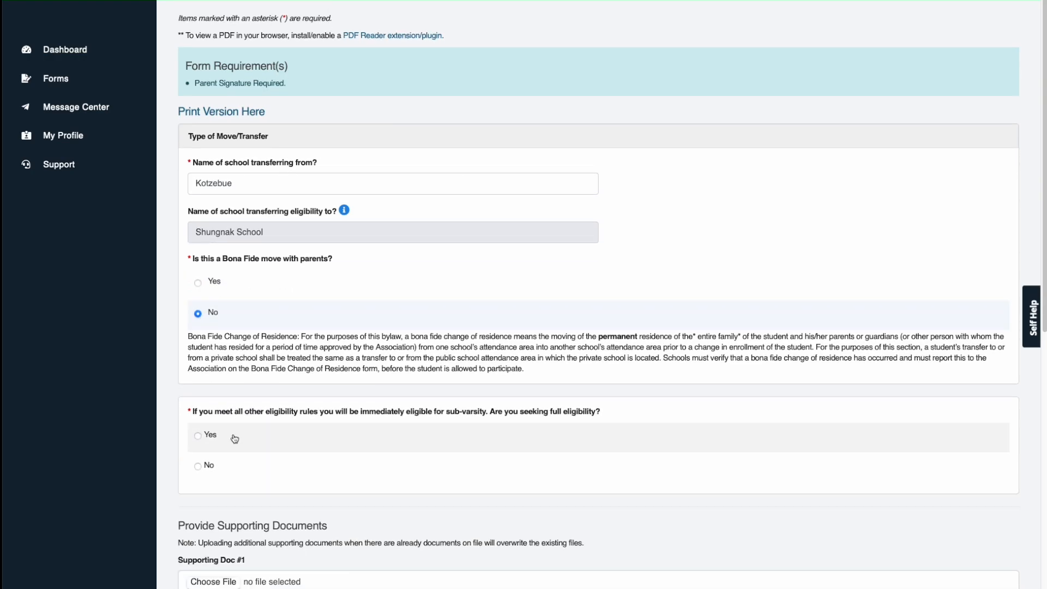
{"action": "scroll", "coordinate": [235, 437], "scroll_direction": "down", "scroll_amount": 1}
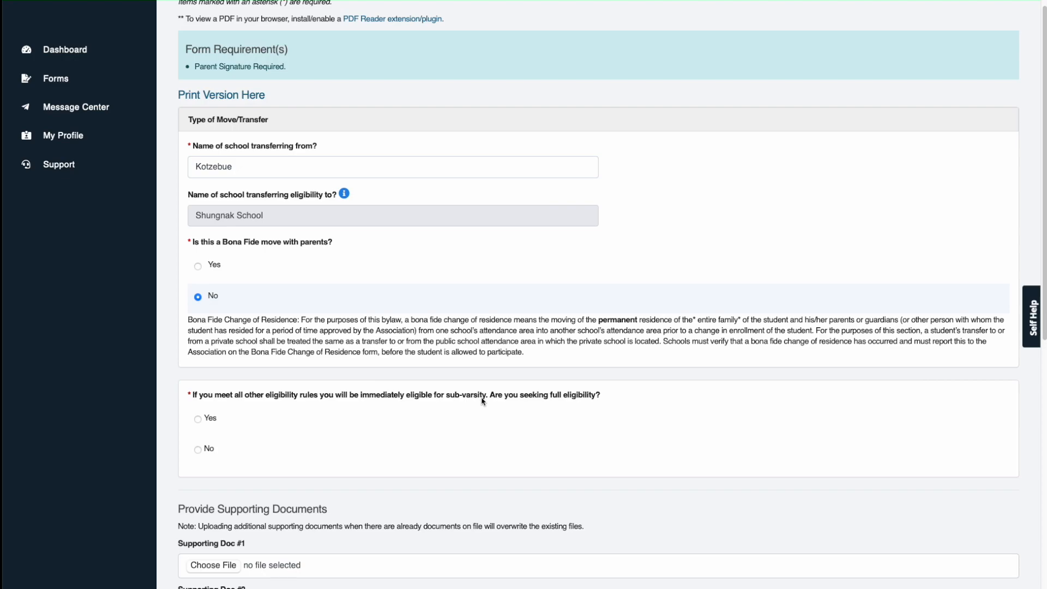
Step: Answer Yes to seeking full eligibility and Yes to the boarding school question
{"action": "left_click", "coordinate": [198, 420]}
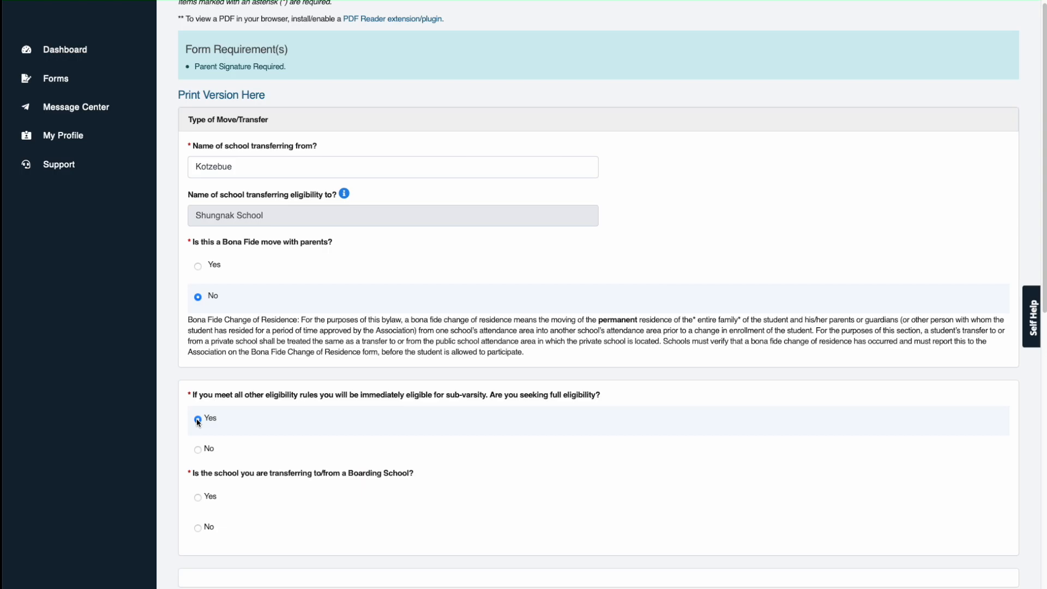
{"action": "scroll", "coordinate": [260, 440], "scroll_direction": "down", "scroll_amount": 2}
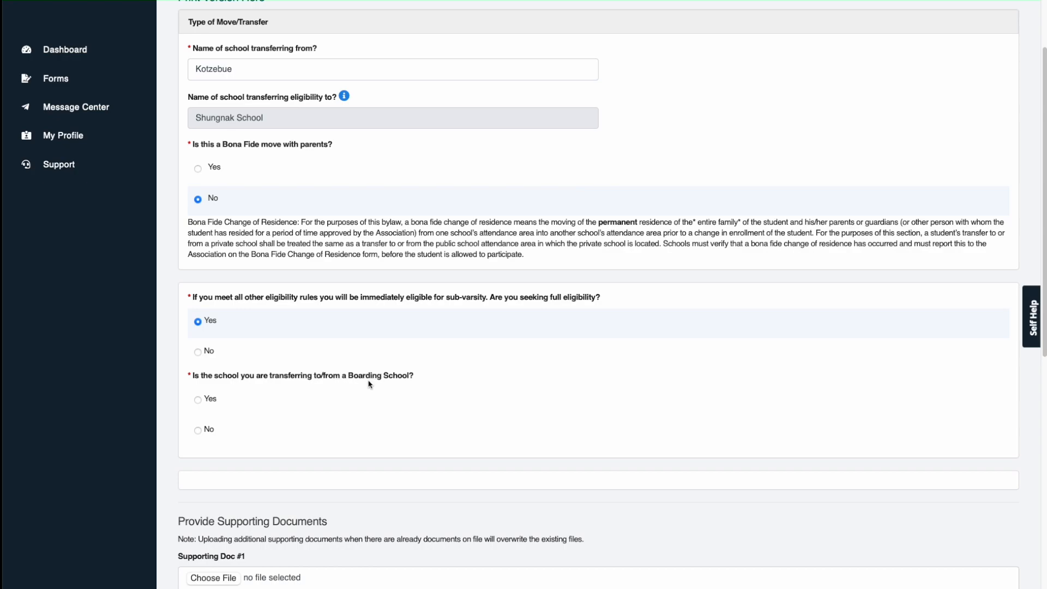
{"action": "left_click", "coordinate": [199, 402]}
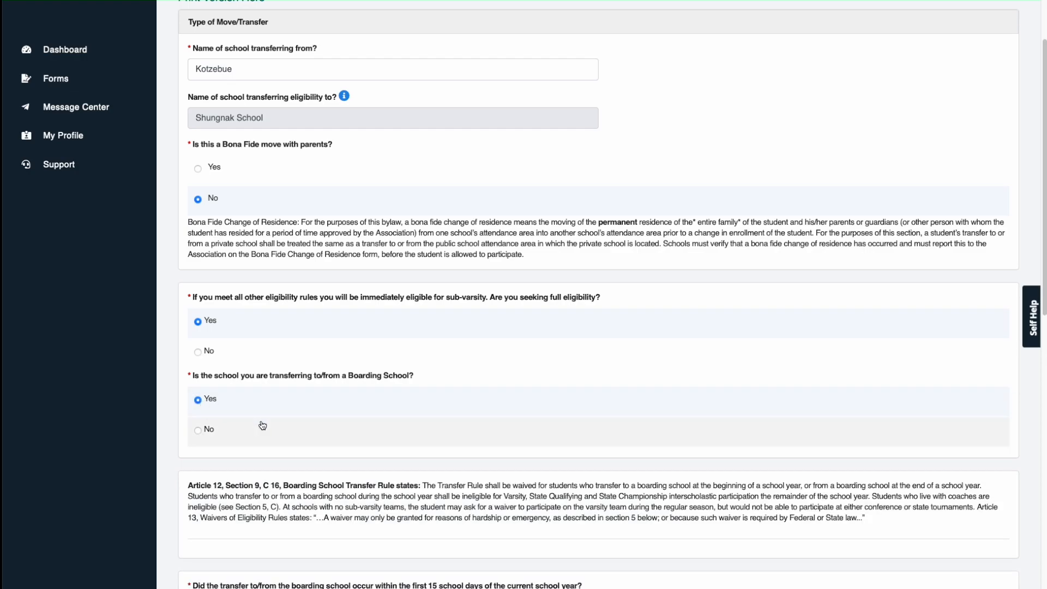
{"action": "scroll", "coordinate": [256, 420], "scroll_direction": "down", "scroll_amount": 2}
{"action": "scroll", "coordinate": [312, 356], "scroll_direction": "down", "scroll_amount": 3}
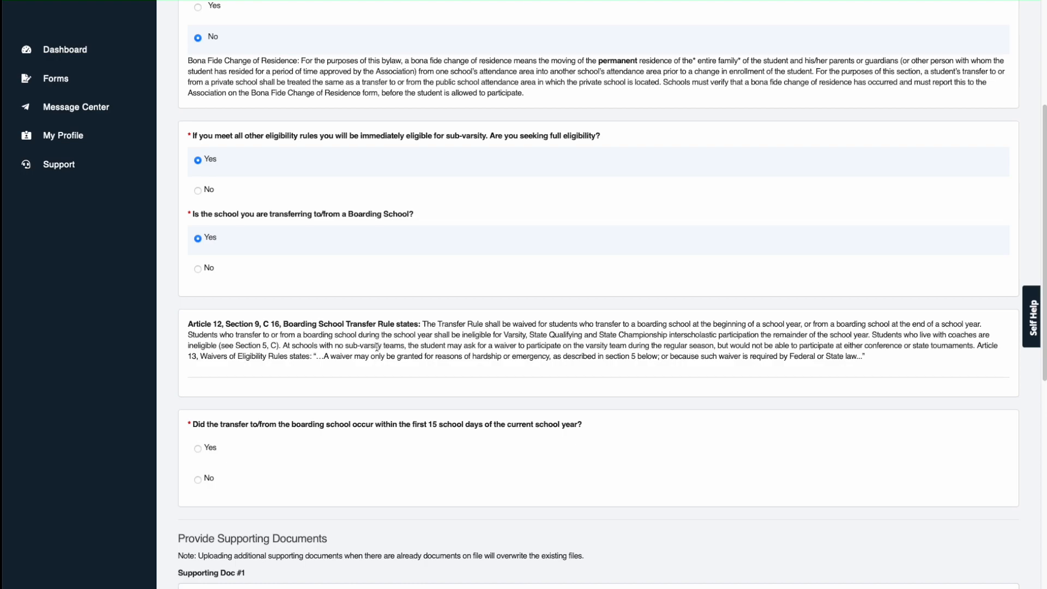
{"action": "scroll", "coordinate": [361, 385], "scroll_direction": "down", "scroll_amount": 2}
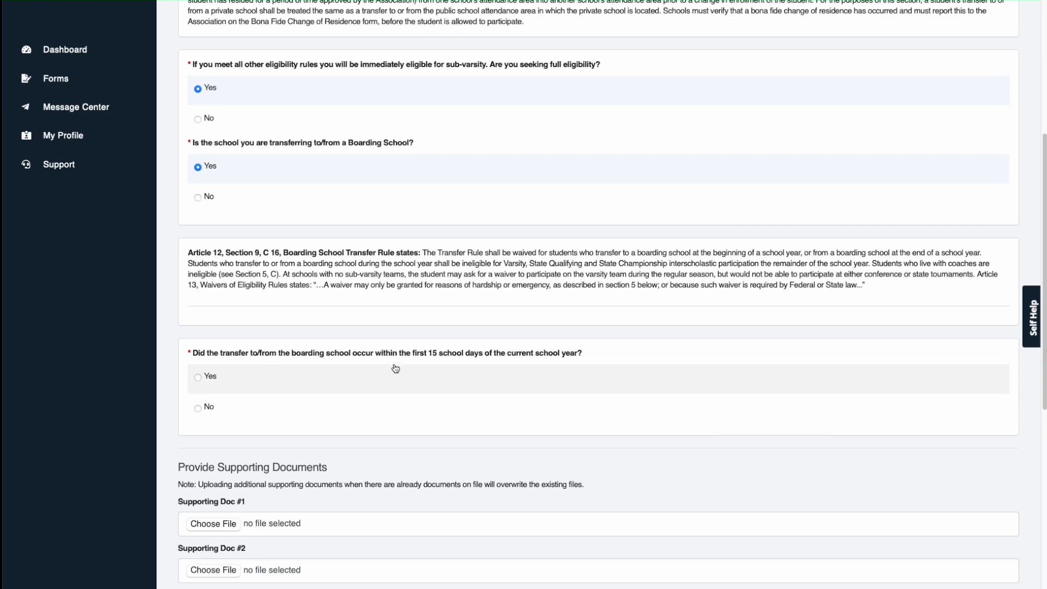
Step: Answer No to the 15-school-days question; enter BBALL as wanted and XC, WRES as past activities
{"action": "left_click", "coordinate": [209, 411]}
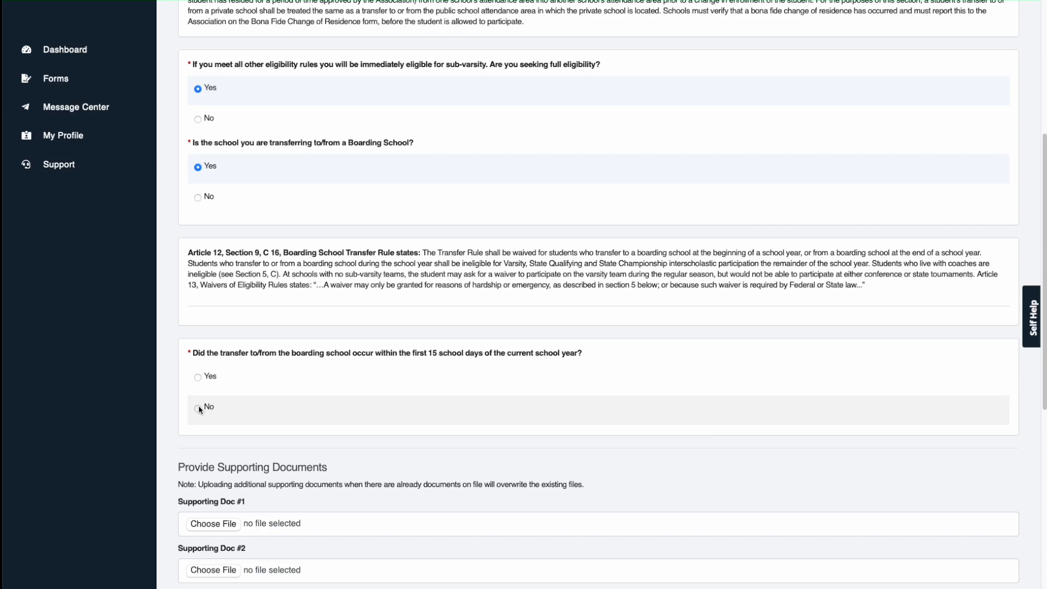
{"action": "scroll", "coordinate": [210, 415], "scroll_direction": "down", "scroll_amount": 3}
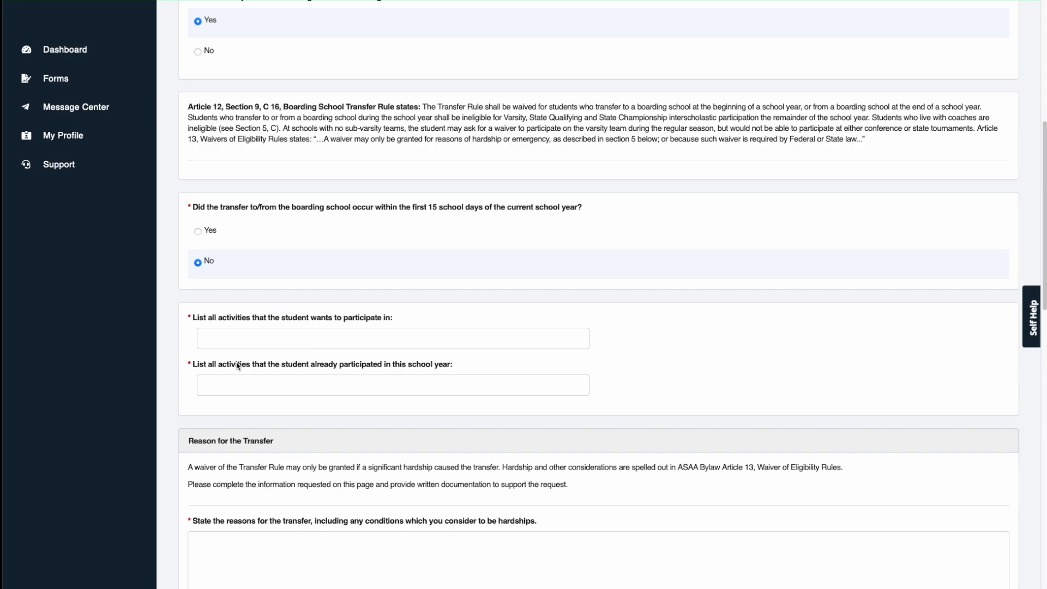
{"action": "left_click", "coordinate": [216, 340]}
{"action": "type", "text": "BBALL"}
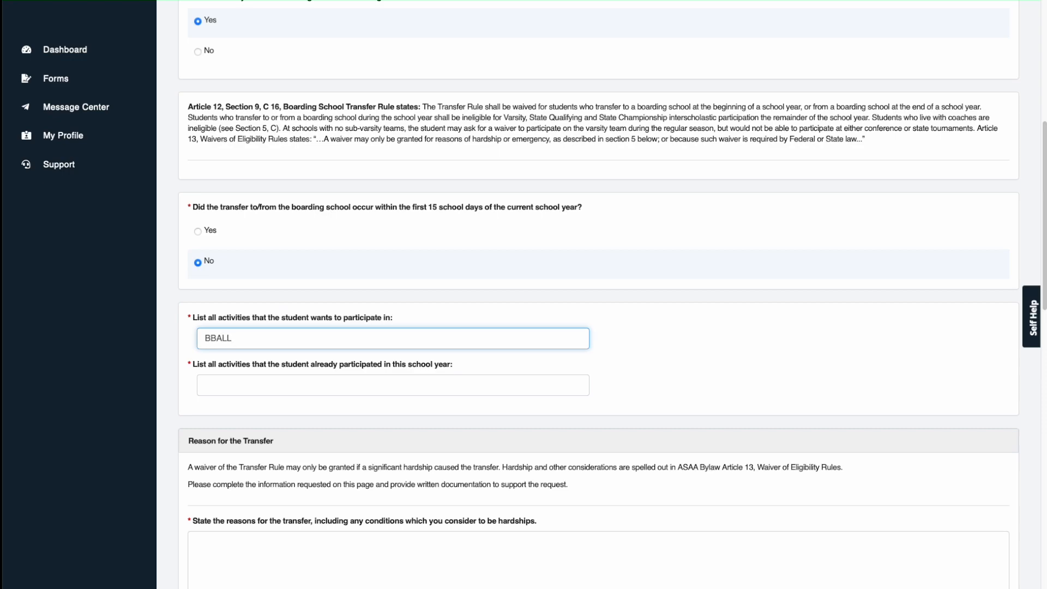
{"action": "left_click", "coordinate": [237, 387]}
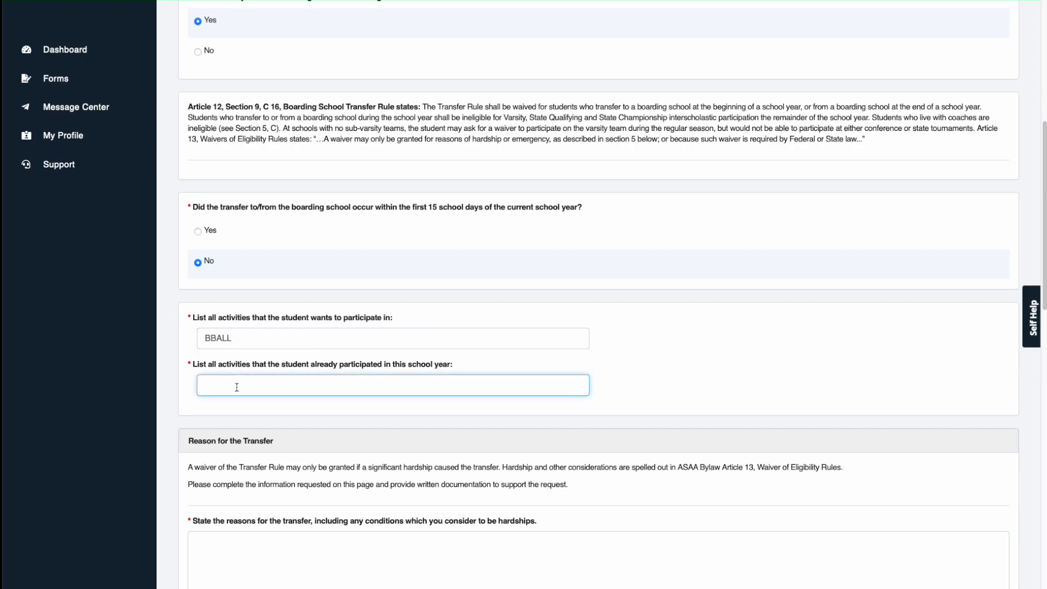
{"action": "type", "text": "XC, WRES"}
{"action": "scroll", "coordinate": [251, 403], "scroll_direction": "down", "scroll_amount": 3}
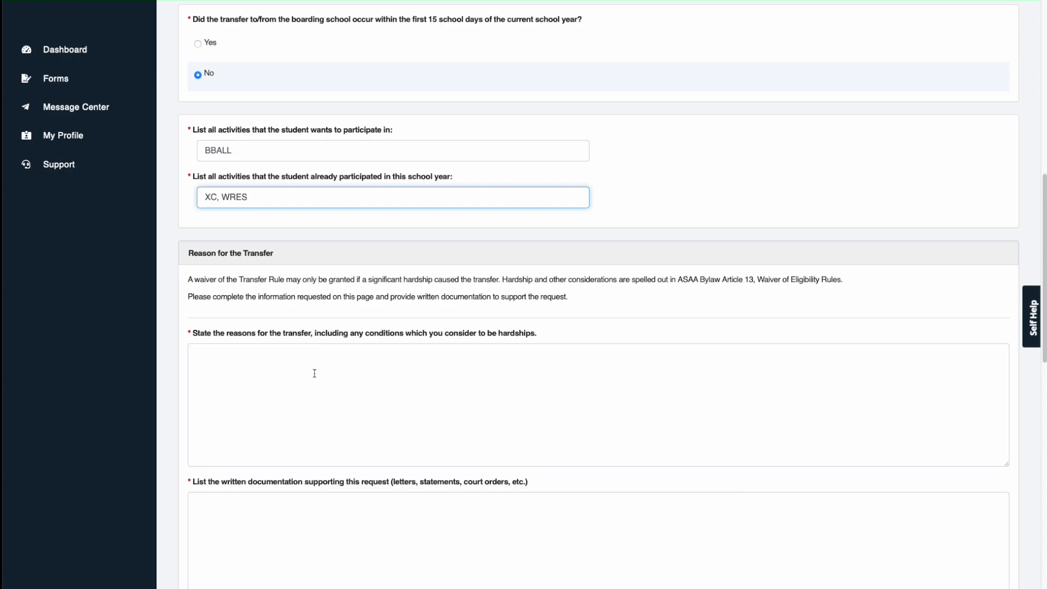
{"action": "scroll", "coordinate": [287, 311], "scroll_direction": "down", "scroll_amount": 1}
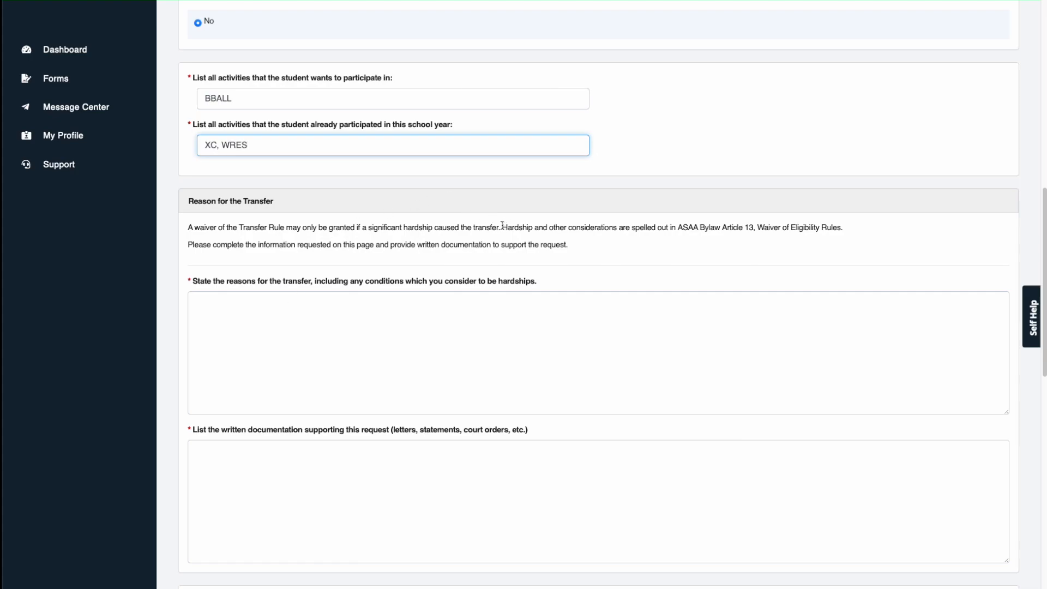
Step: Highlight the hardship wording, then answer No to Confidentiality Requested
{"action": "left_click_drag", "start_coordinate": [502, 227], "coordinate": [614, 227]}
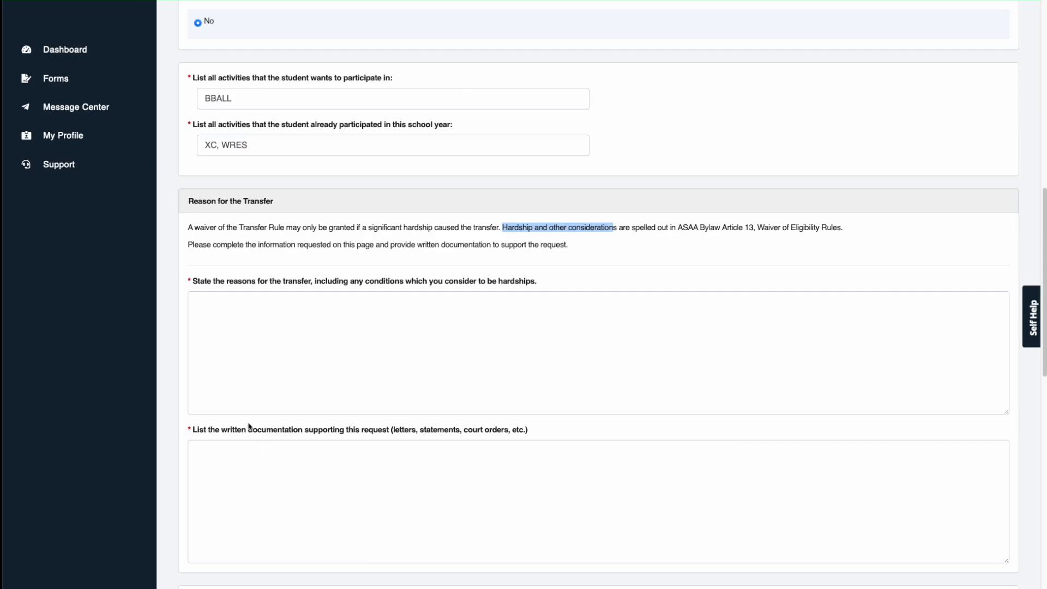
{"action": "scroll", "coordinate": [250, 437], "scroll_direction": "down", "scroll_amount": 2}
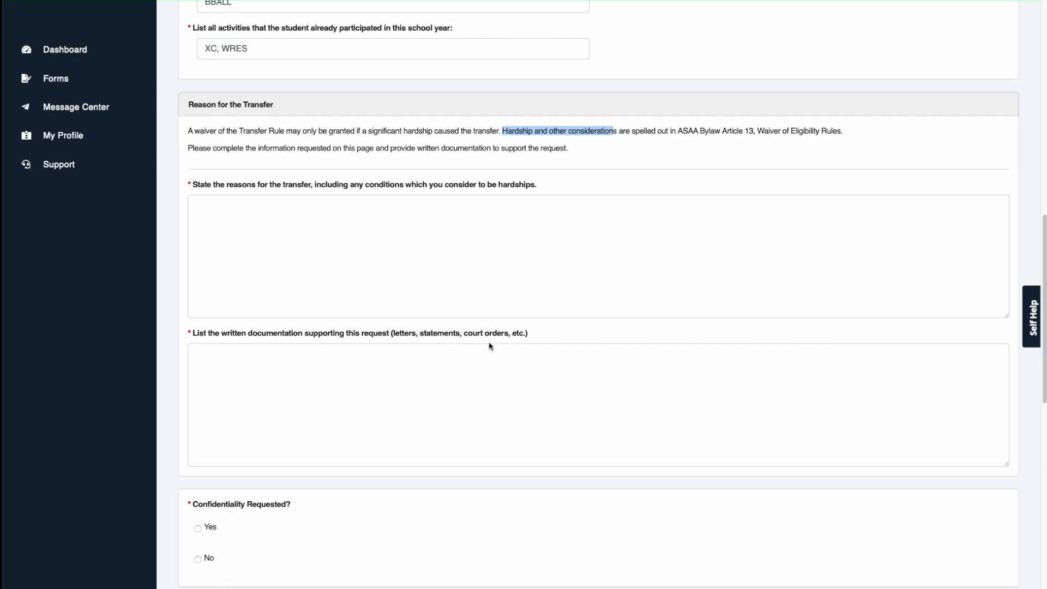
{"action": "scroll", "coordinate": [327, 392], "scroll_direction": "down", "scroll_amount": 2}
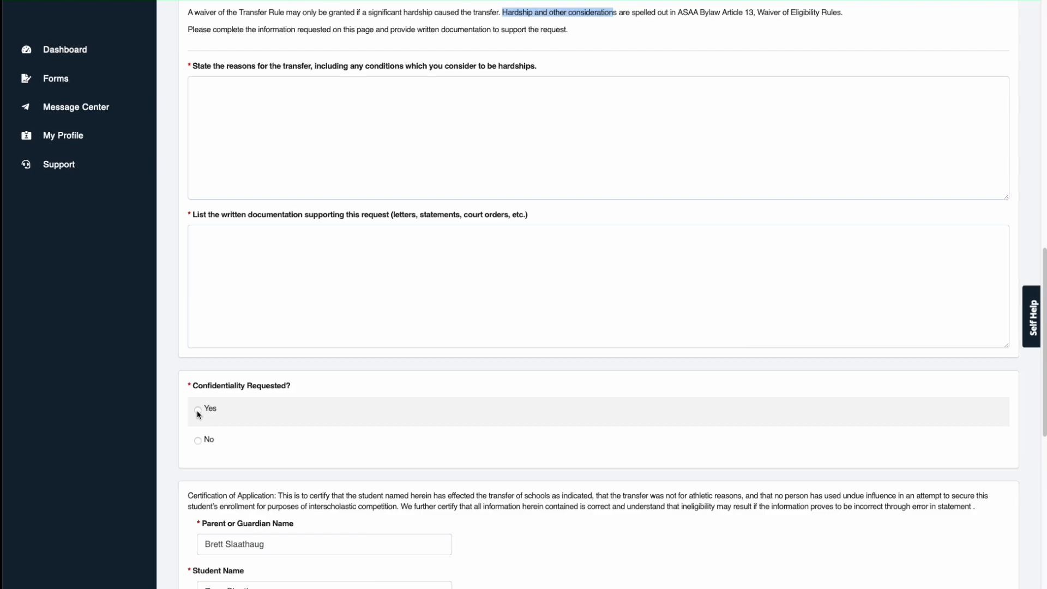
{"action": "left_click", "coordinate": [198, 441]}
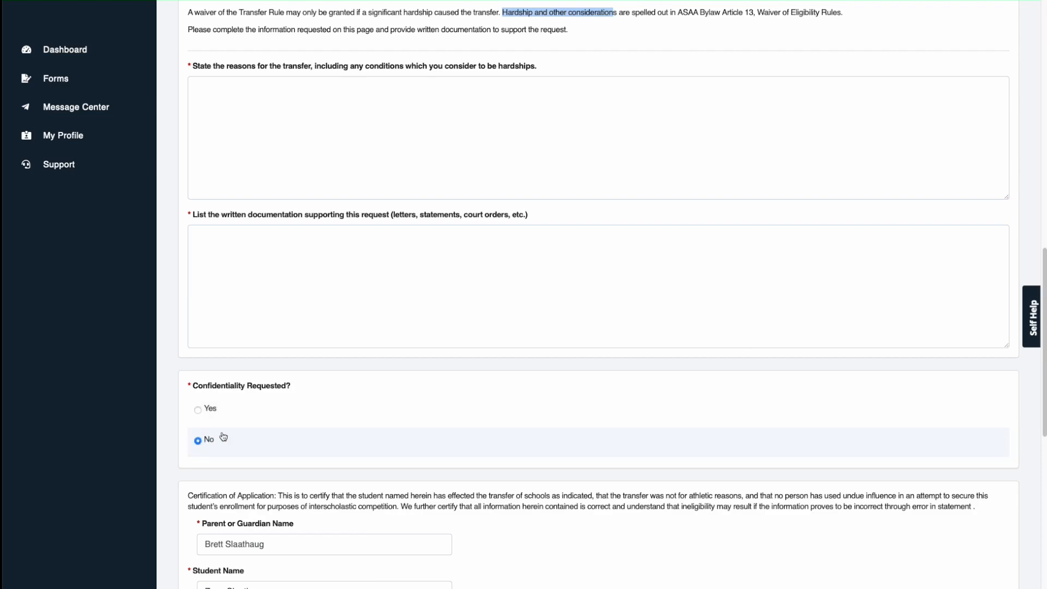
{"action": "scroll", "coordinate": [214, 439], "scroll_direction": "down", "scroll_amount": 4}
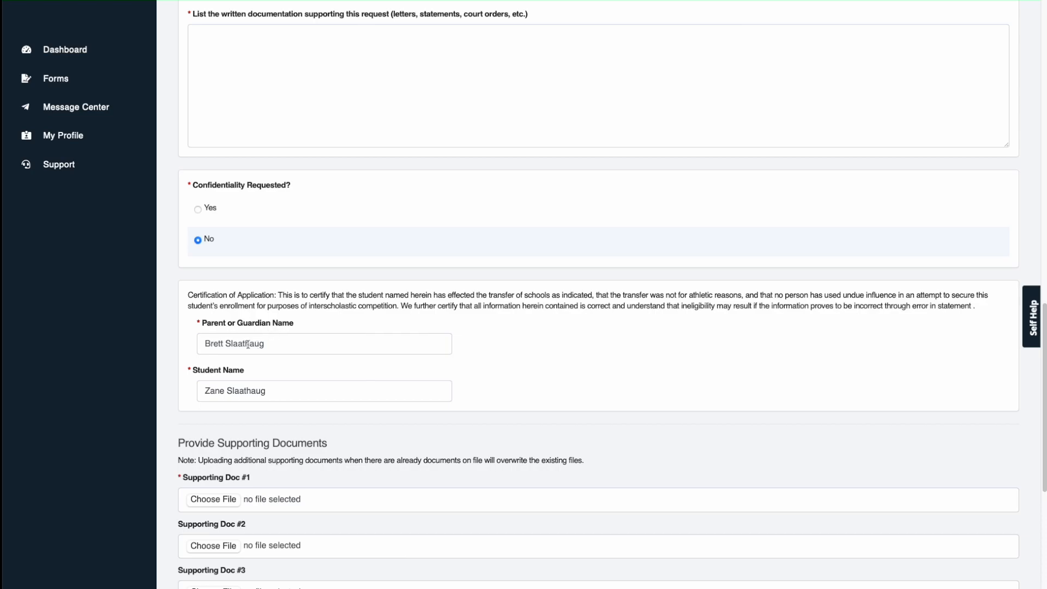
{"action": "scroll", "coordinate": [236, 388], "scroll_direction": "down", "scroll_amount": 1}
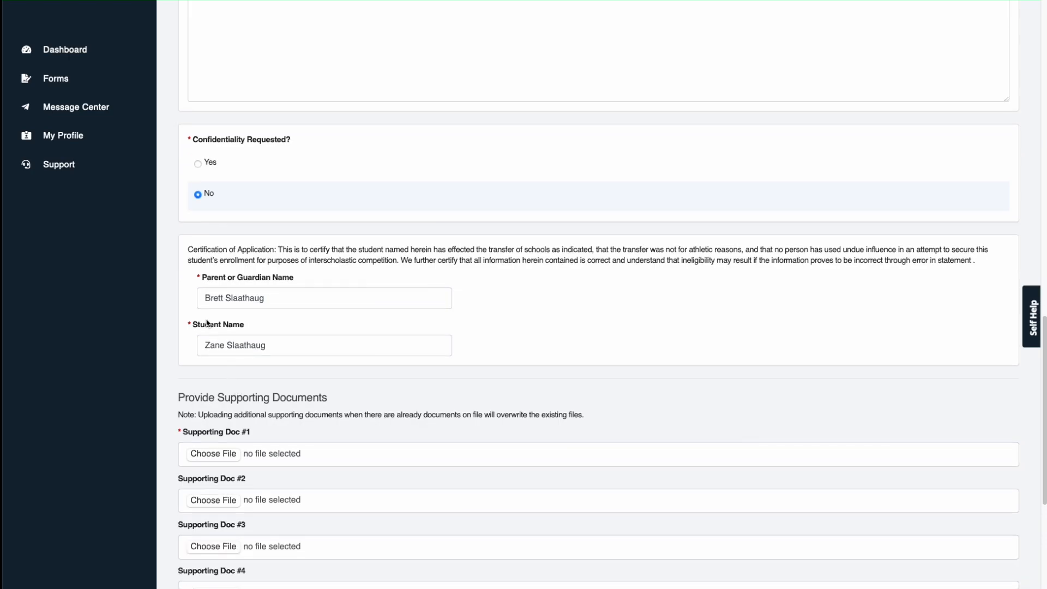
{"action": "scroll", "coordinate": [210, 327], "scroll_direction": "down", "scroll_amount": 5}
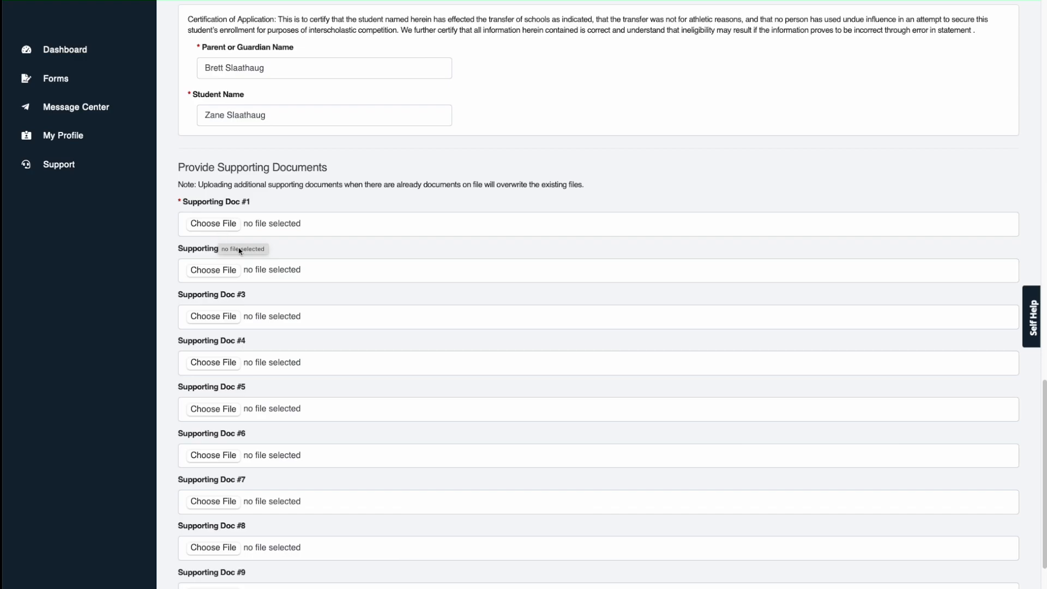
{"action": "scroll", "coordinate": [219, 236], "scroll_direction": "down", "scroll_amount": 5}
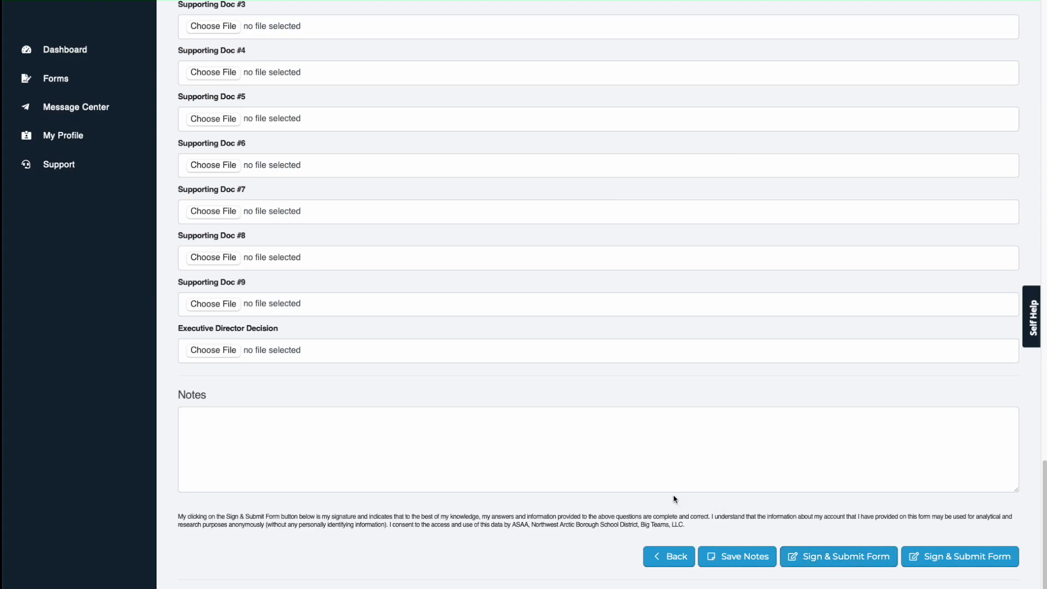
{"action": "scroll", "coordinate": [674, 499], "scroll_direction": "up", "scroll_amount": 1}
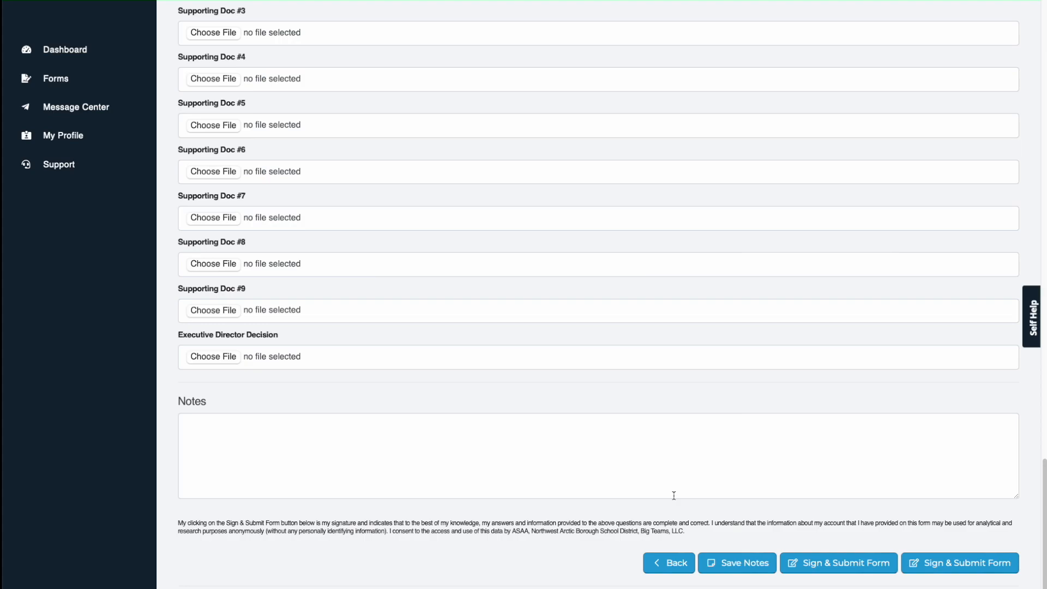
{"action": "scroll", "coordinate": [674, 495], "scroll_direction": "up", "scroll_amount": 20}
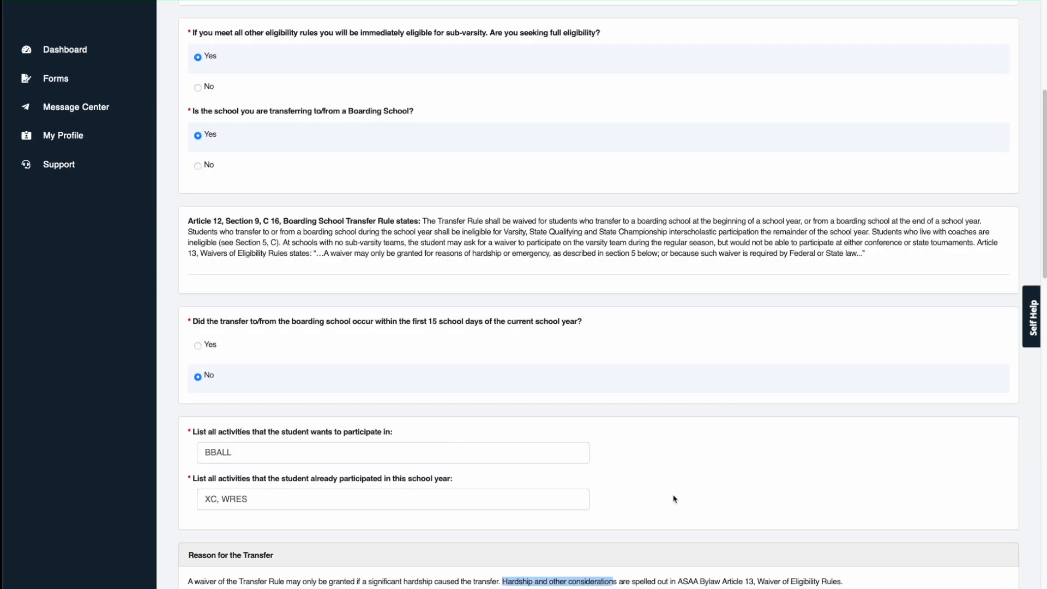
{"action": "scroll", "coordinate": [675, 499], "scroll_direction": "up", "scroll_amount": 6}
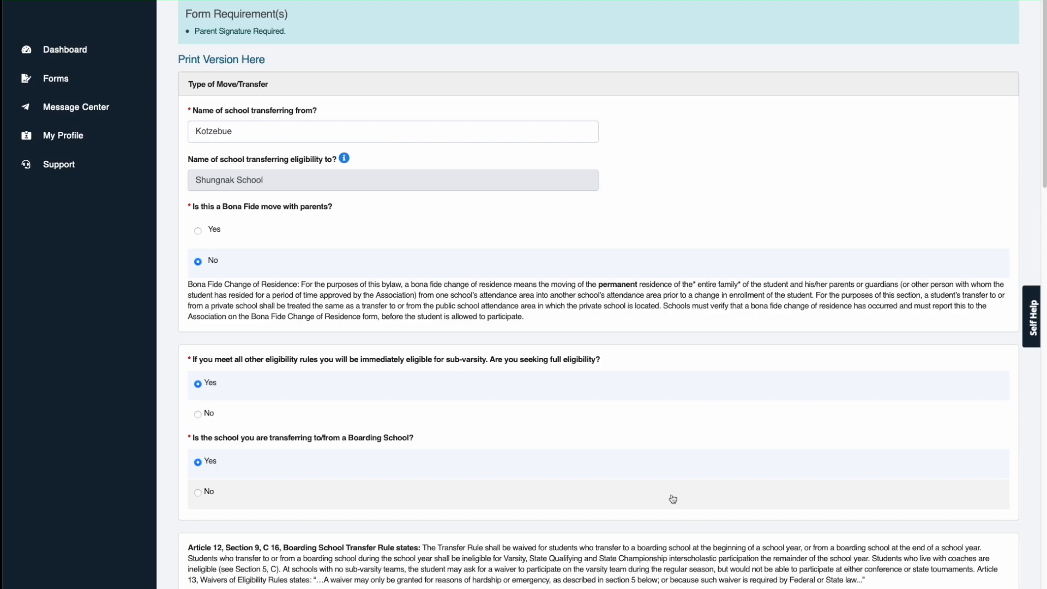
Step: Switch the boarding-school answer to No and scroll through the Article 12 Section 9 C 3 rule
{"action": "scroll", "coordinate": [673, 500], "scroll_direction": "up", "scroll_amount": 3}
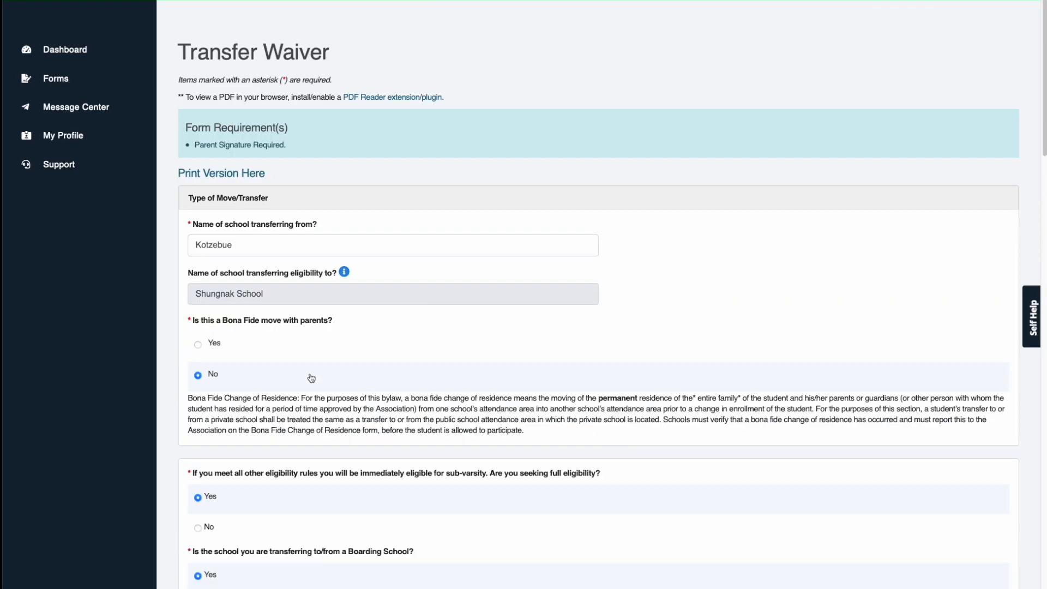
{"action": "scroll", "coordinate": [207, 390], "scroll_direction": "down", "scroll_amount": 2}
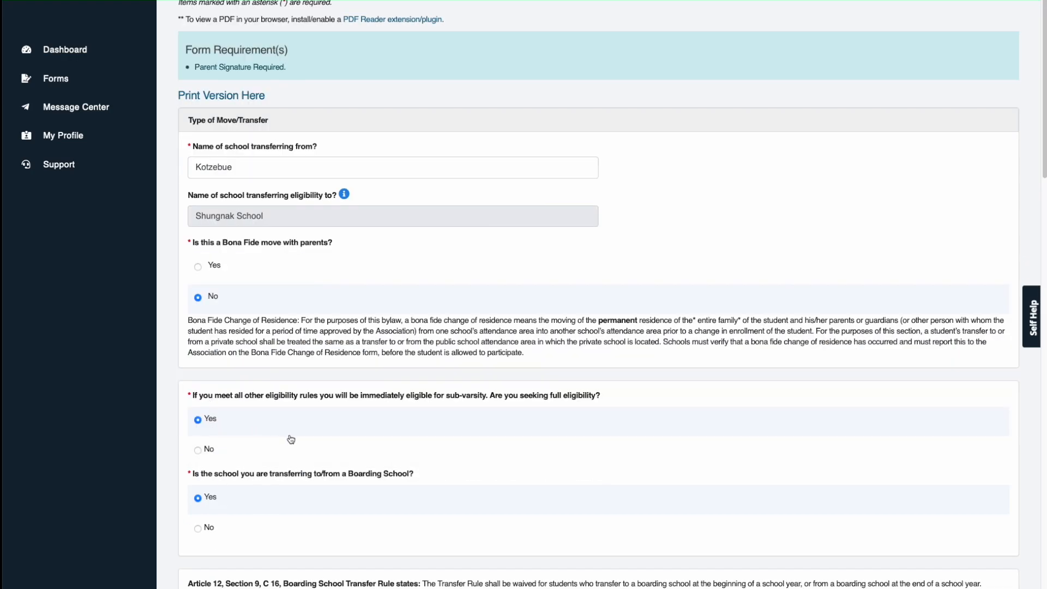
{"action": "scroll", "coordinate": [285, 436], "scroll_direction": "down", "scroll_amount": 2}
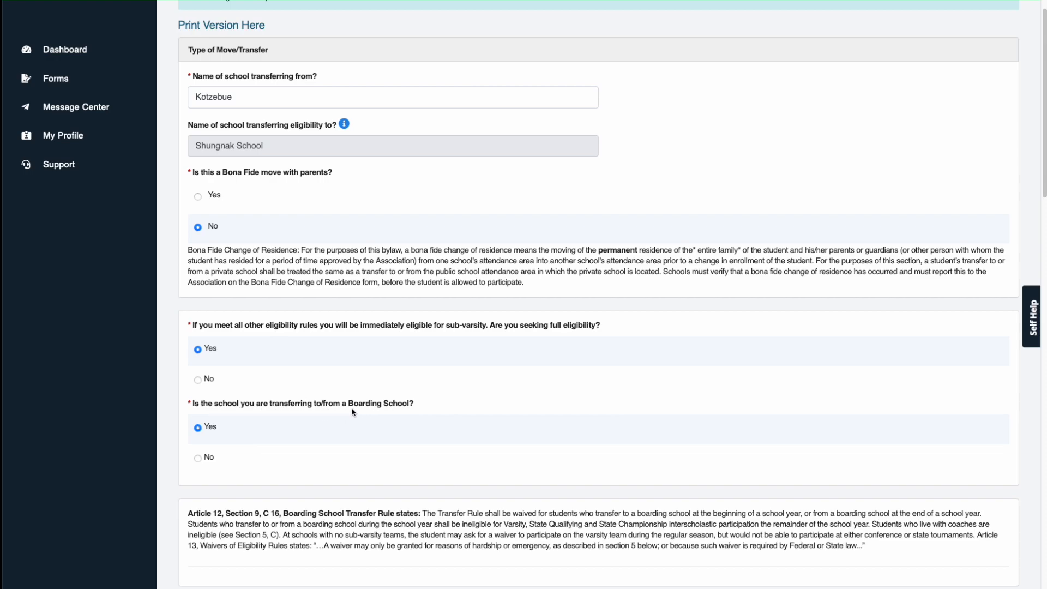
{"action": "left_click", "coordinate": [201, 459]}
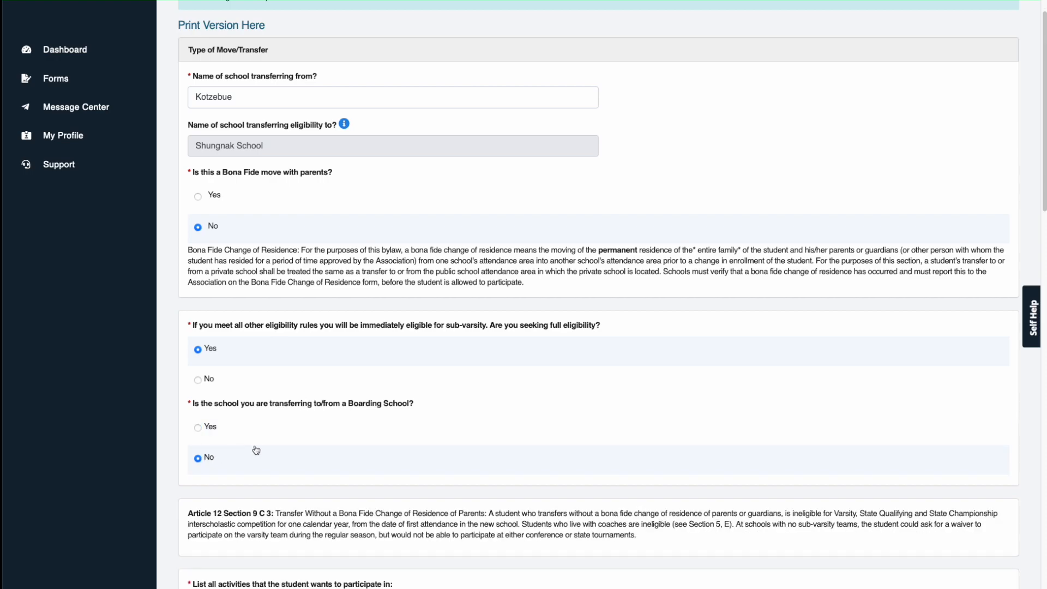
{"action": "scroll", "coordinate": [255, 451], "scroll_direction": "down", "scroll_amount": 3}
{"action": "scroll", "coordinate": [296, 437], "scroll_direction": "down", "scroll_amount": 1}
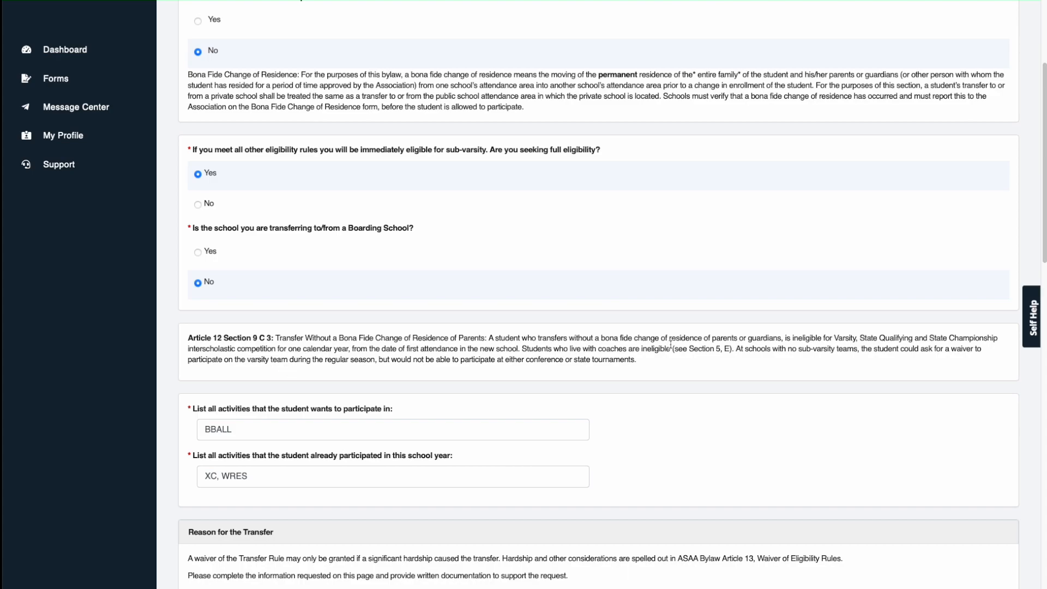
{"action": "scroll", "coordinate": [650, 357], "scroll_direction": "down", "scroll_amount": 1}
{"action": "scroll", "coordinate": [600, 375], "scroll_direction": "down", "scroll_amount": 1}
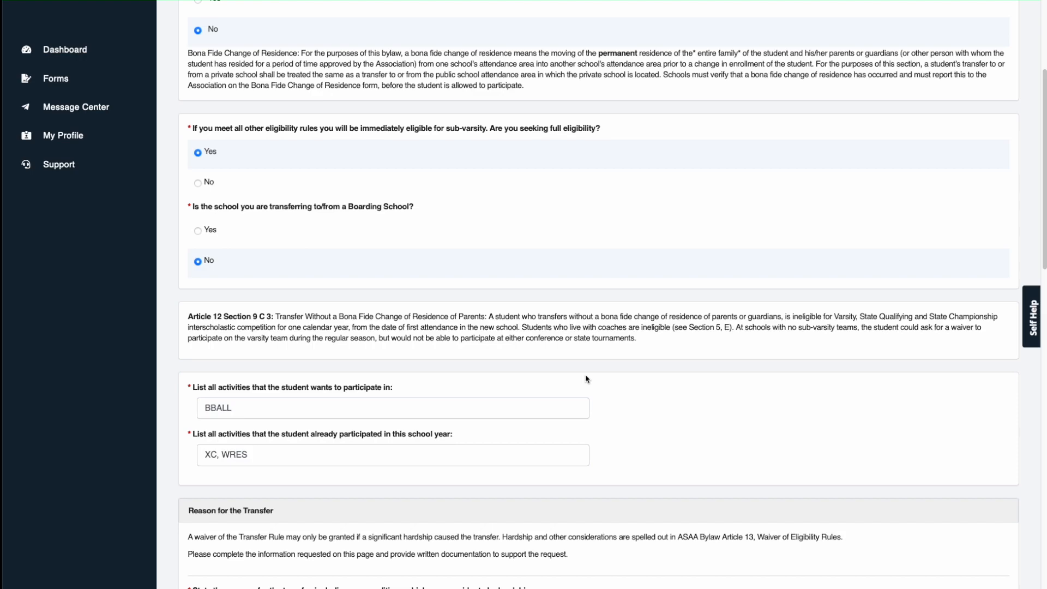
{"action": "scroll", "coordinate": [586, 379], "scroll_direction": "down", "scroll_amount": 3}
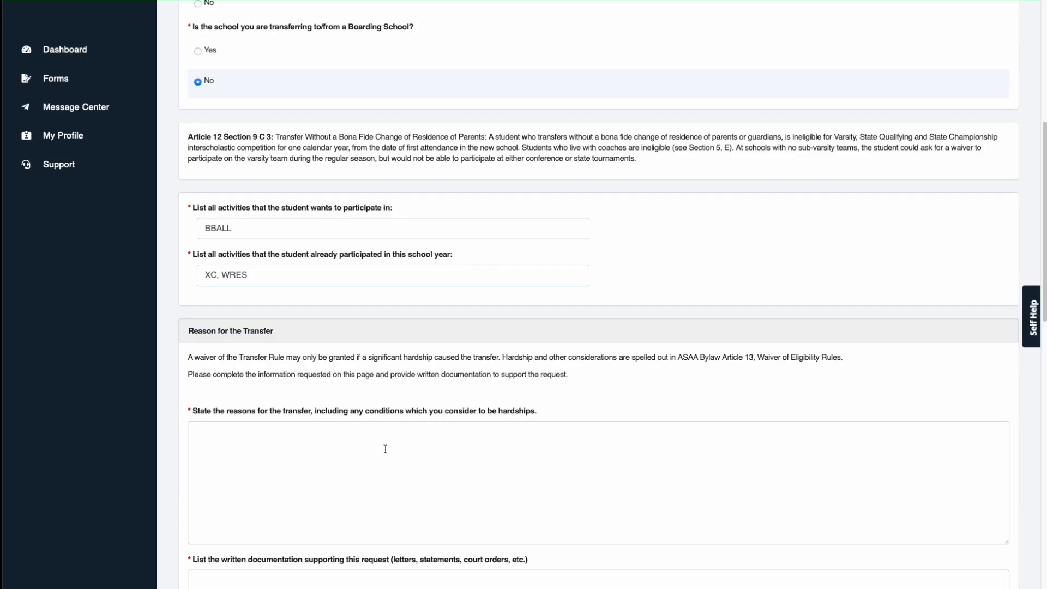
{"action": "scroll", "coordinate": [379, 447], "scroll_direction": "down", "scroll_amount": 2}
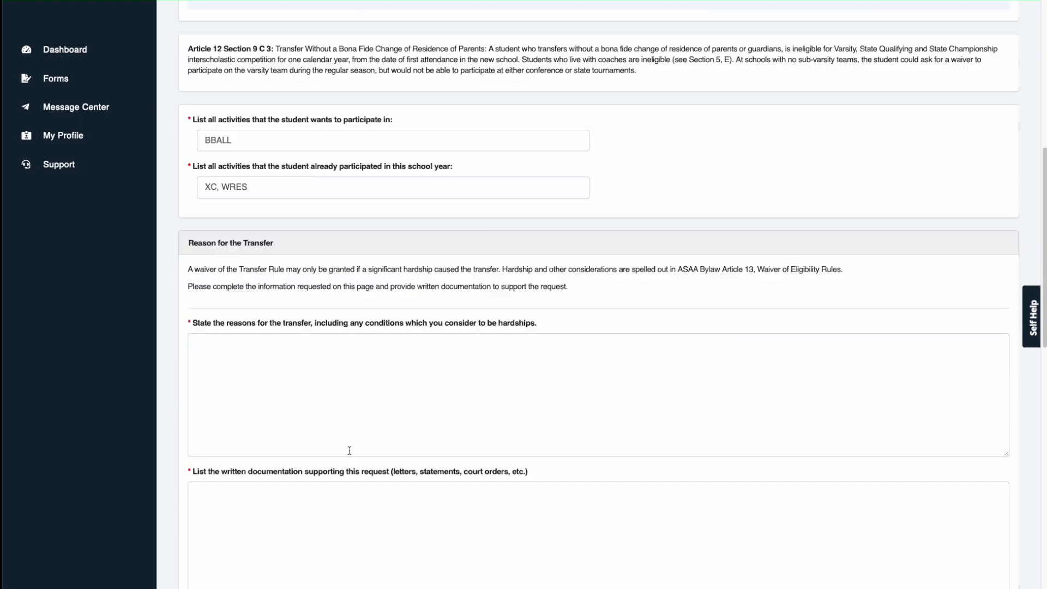
{"action": "scroll", "coordinate": [238, 509], "scroll_direction": "down", "scroll_amount": 7}
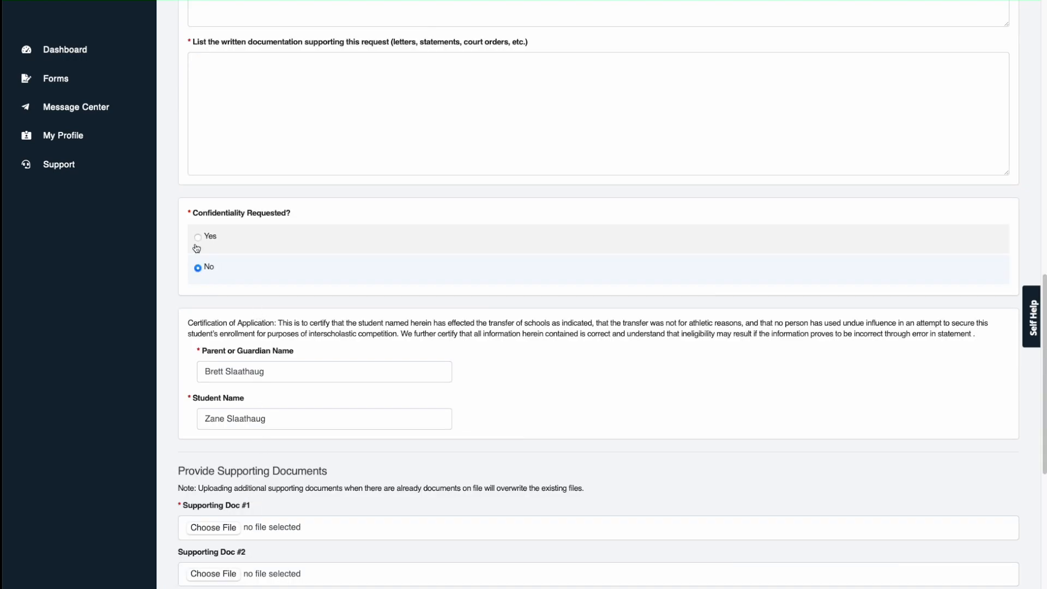
Step: Answer Yes to Confidentiality Requested
{"action": "left_click", "coordinate": [199, 239]}
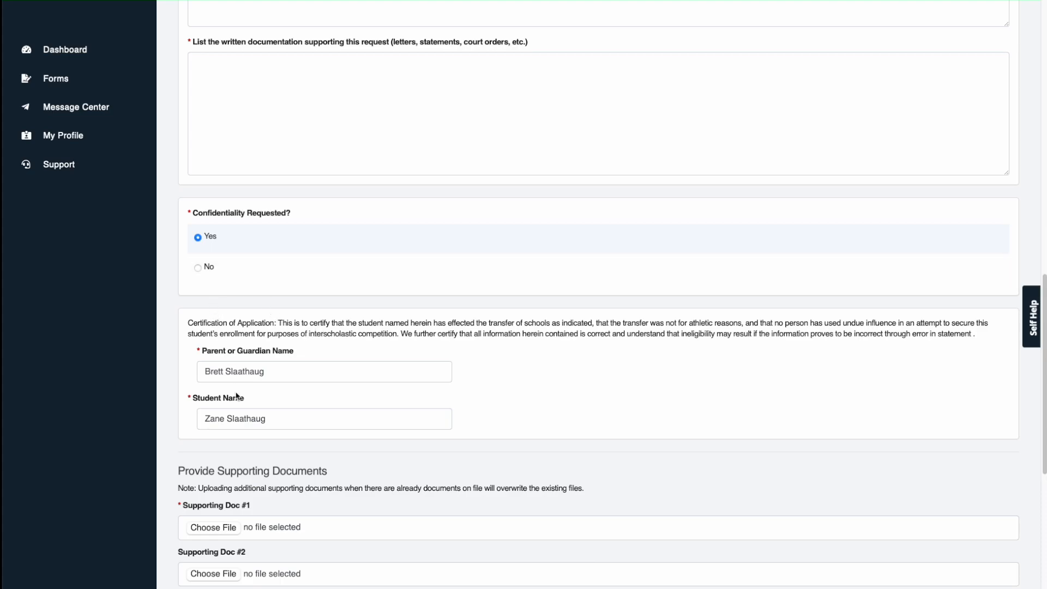
{"action": "scroll", "coordinate": [237, 396], "scroll_direction": "down", "scroll_amount": 5}
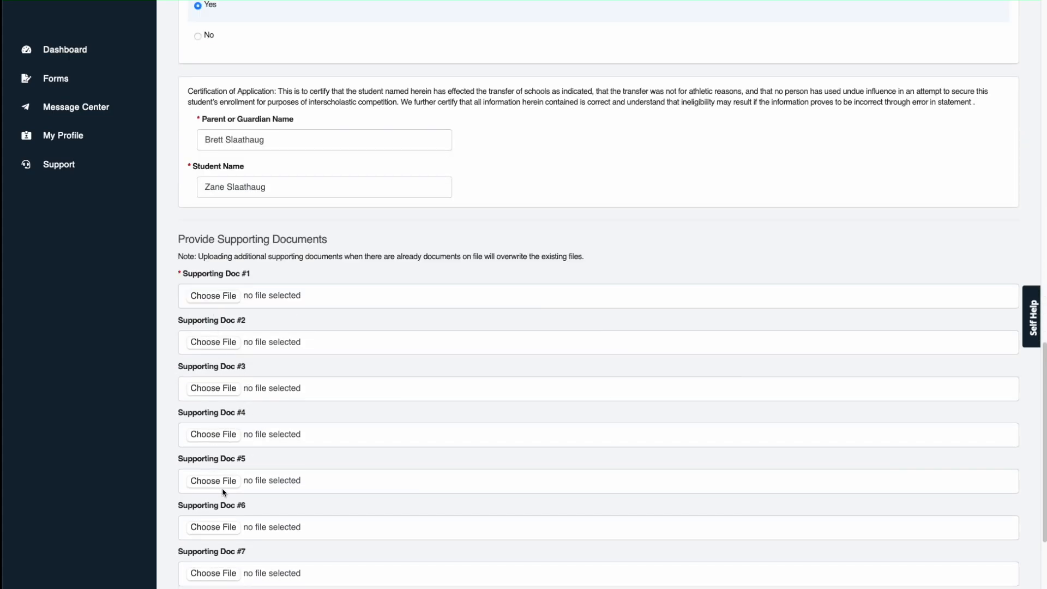
{"action": "scroll", "coordinate": [225, 480], "scroll_direction": "down", "scroll_amount": 4}
{"action": "scroll", "coordinate": [238, 455], "scroll_direction": "down", "scroll_amount": 2}
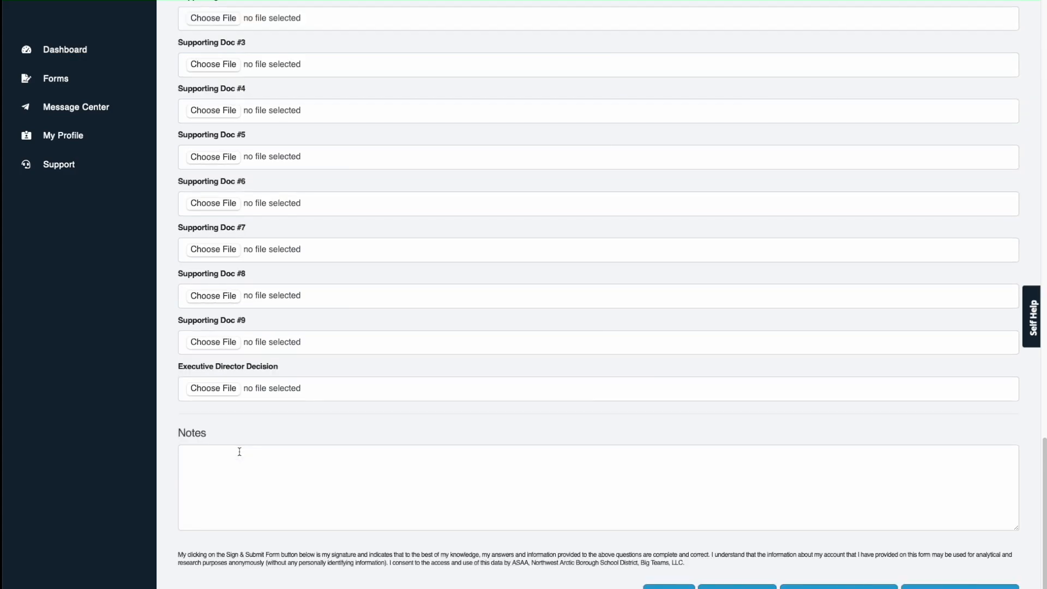
{"action": "scroll", "coordinate": [239, 451], "scroll_direction": "down", "scroll_amount": 1}
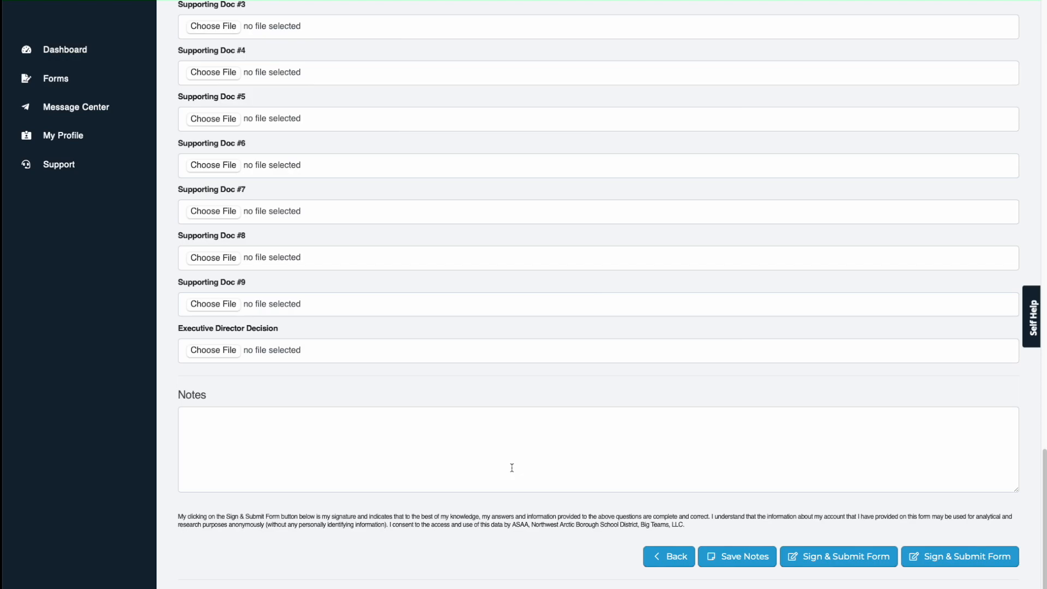
Step: Set the Bona Fide move answer to Yes, then switch it back to No
{"action": "scroll", "coordinate": [512, 468], "scroll_direction": "up", "scroll_amount": 20}
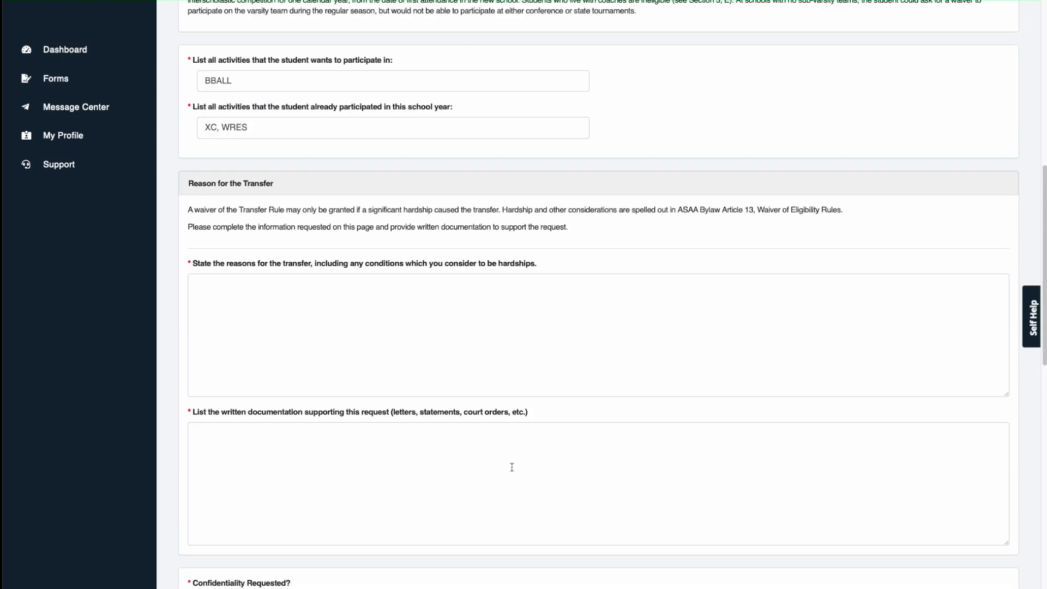
{"action": "scroll", "coordinate": [464, 386], "scroll_direction": "up", "scroll_amount": 6}
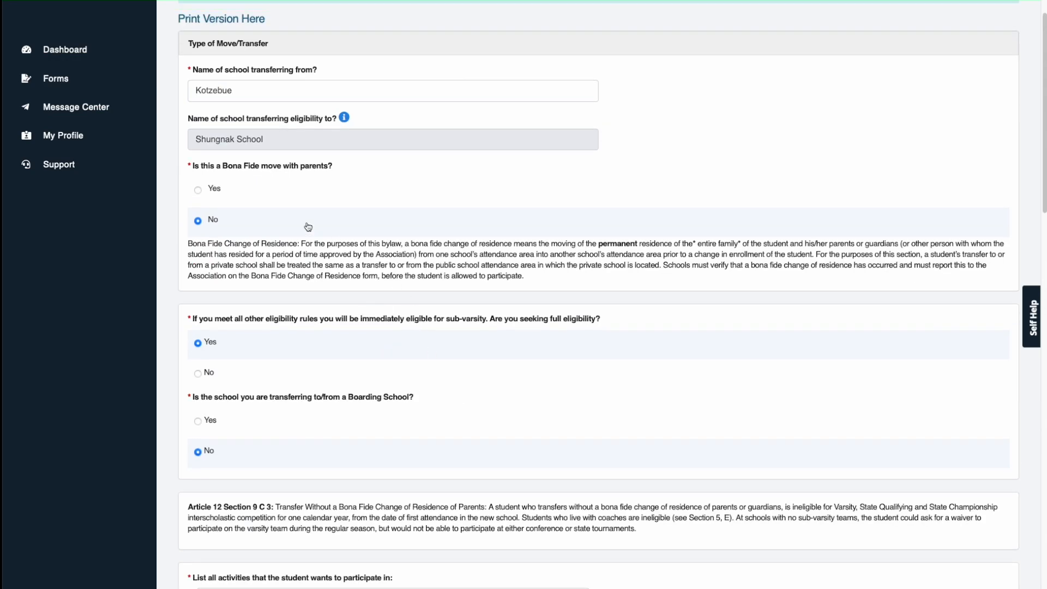
{"action": "left_click", "coordinate": [199, 191]}
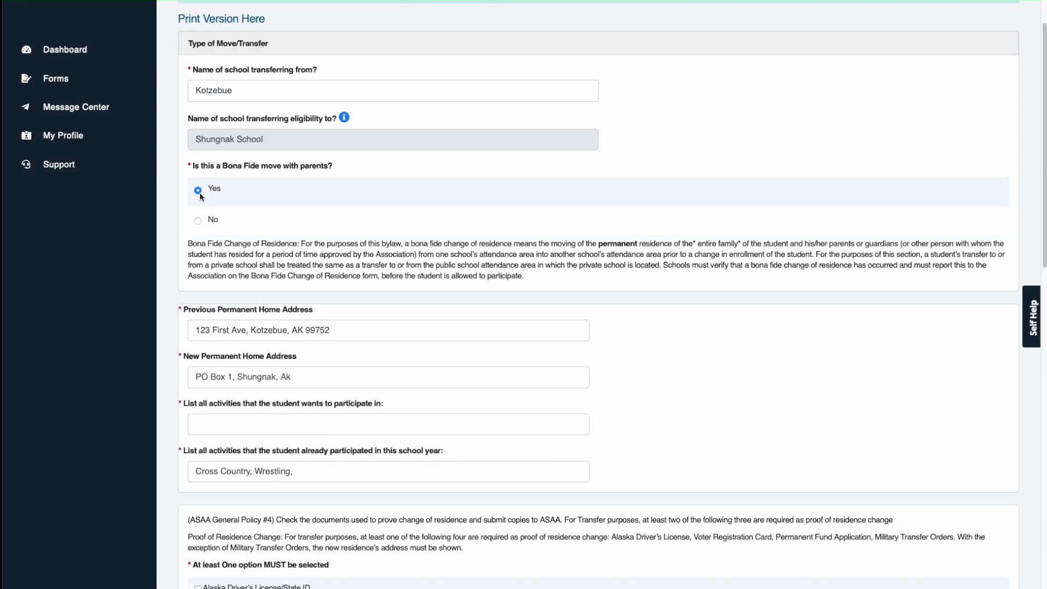
{"action": "left_click", "coordinate": [200, 220]}
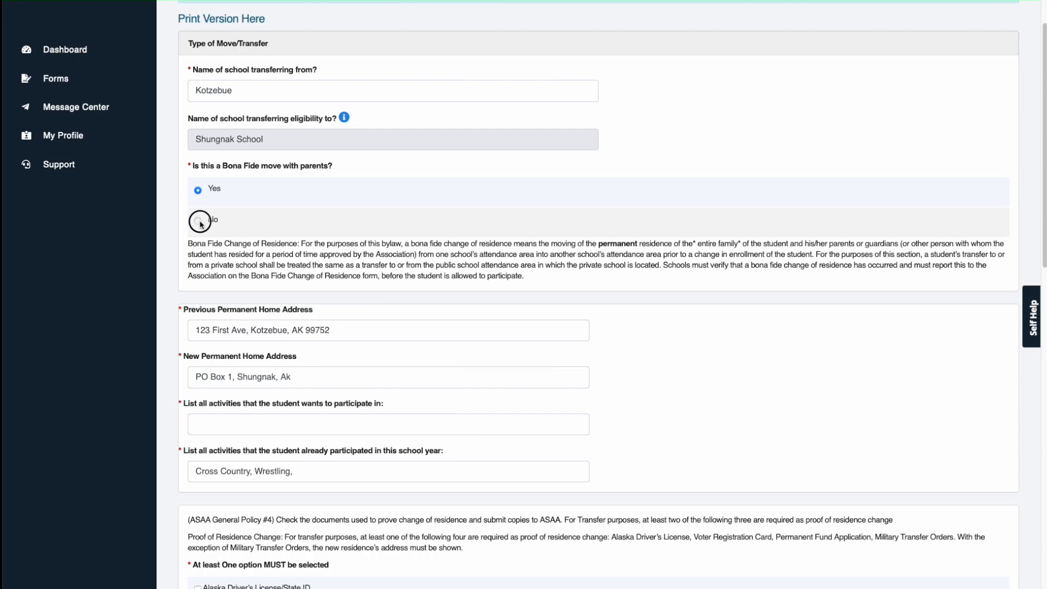